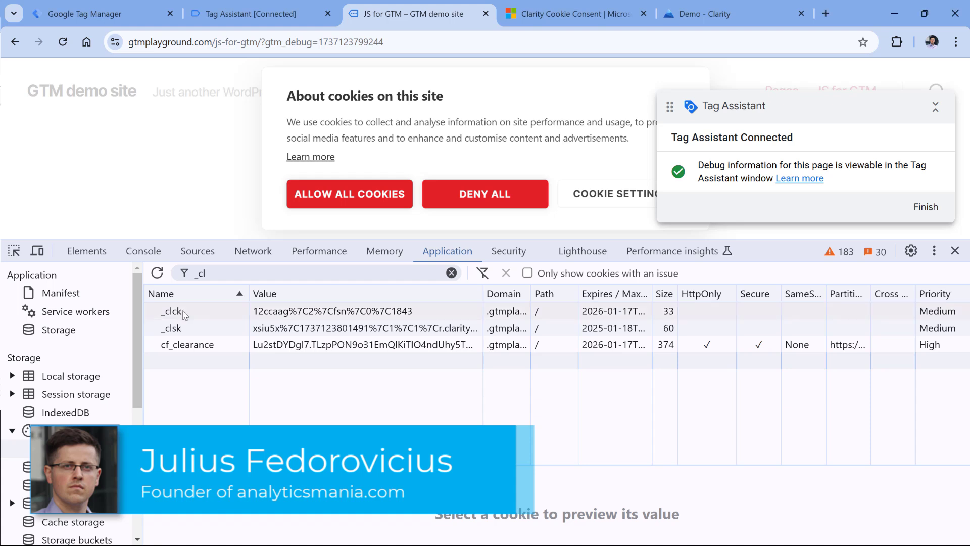
# Show the stored value of the _clsk Clarity cookie in the cookie list filtered by _cl.
pyautogui.click(187, 330)
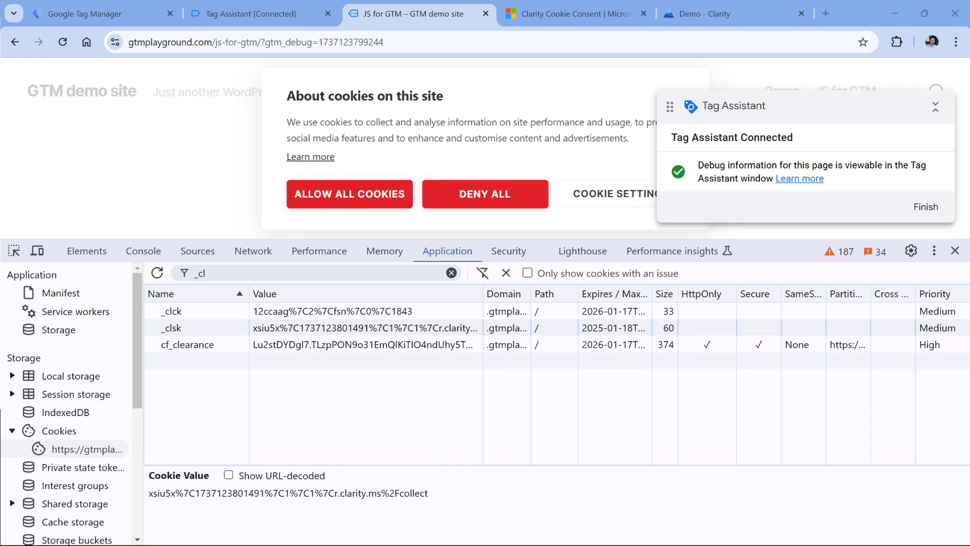
# Review the Clarity tag's configuration and All Pages trigger in Tag Manager, then close it.
pyautogui.hotkey('ctrl', '1')
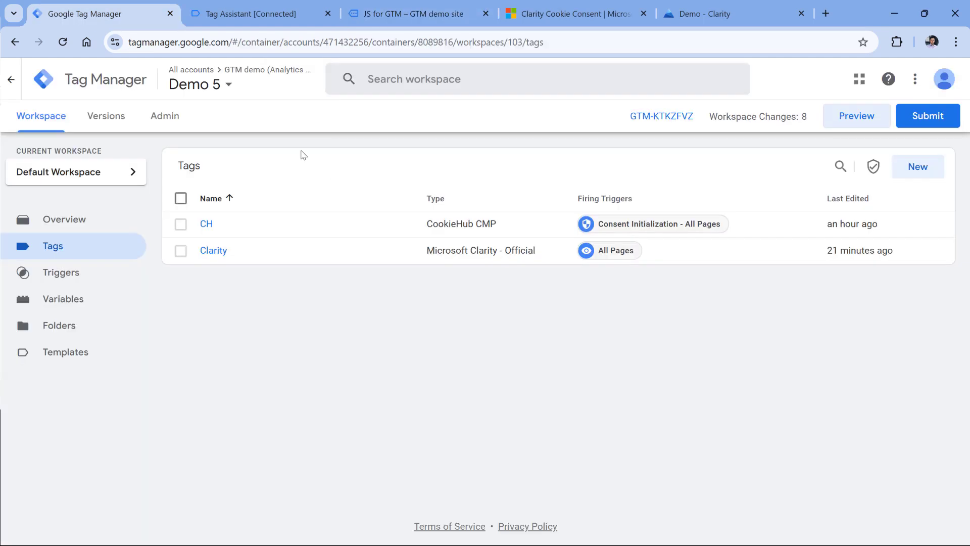
pyautogui.click(214, 251)
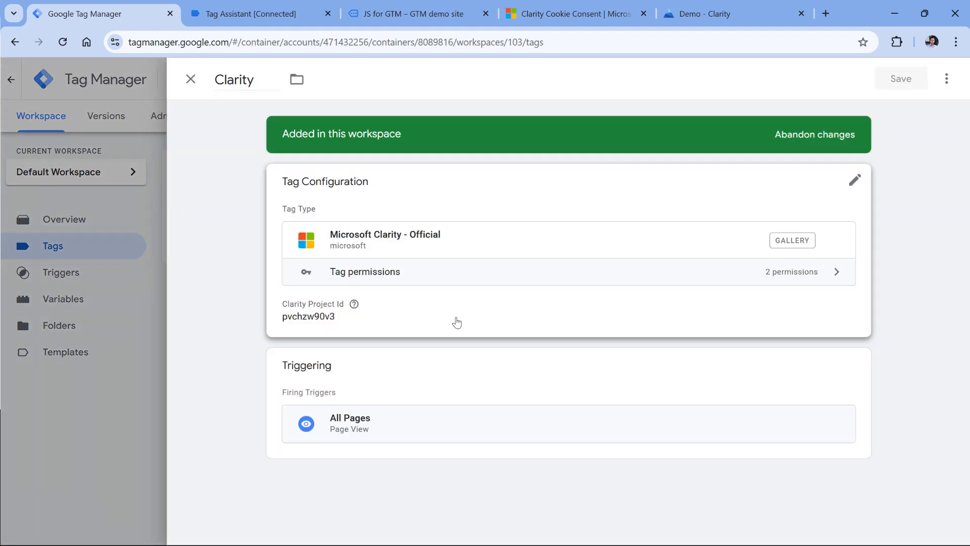
pyautogui.click(191, 79)
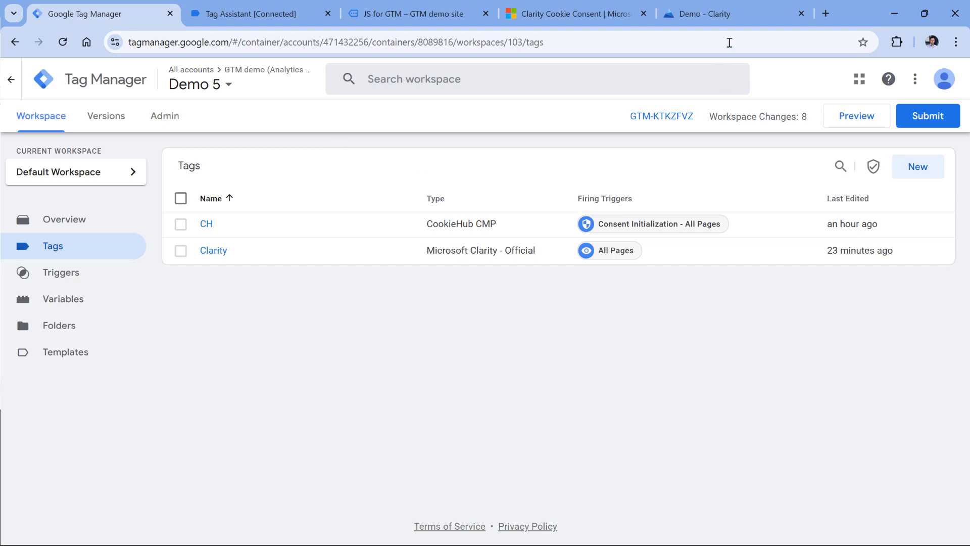
# Set the Demo project's Cookies option to Off in Clarity's Setup settings and dismiss the notice.
pyautogui.click(733, 14)
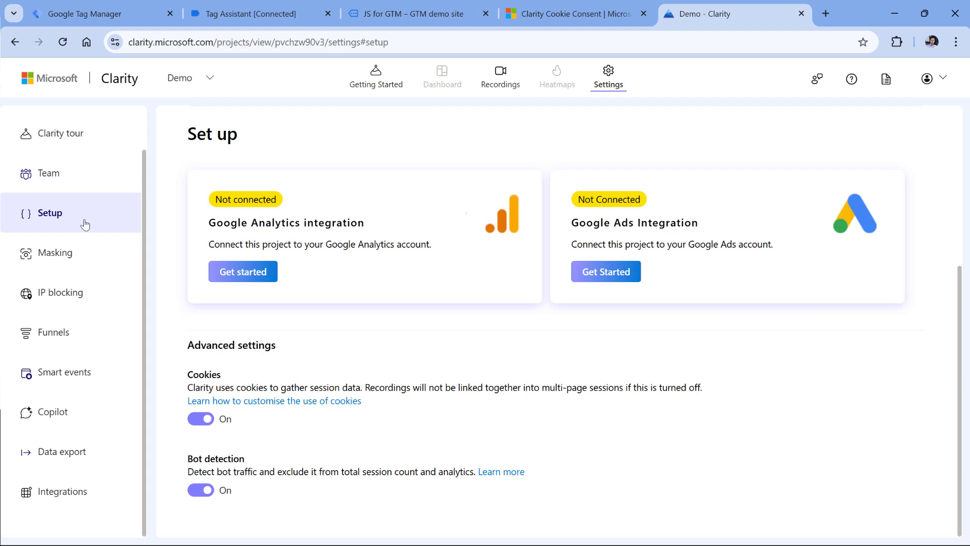
pyautogui.click(206, 419)
pyautogui.click(555, 337)
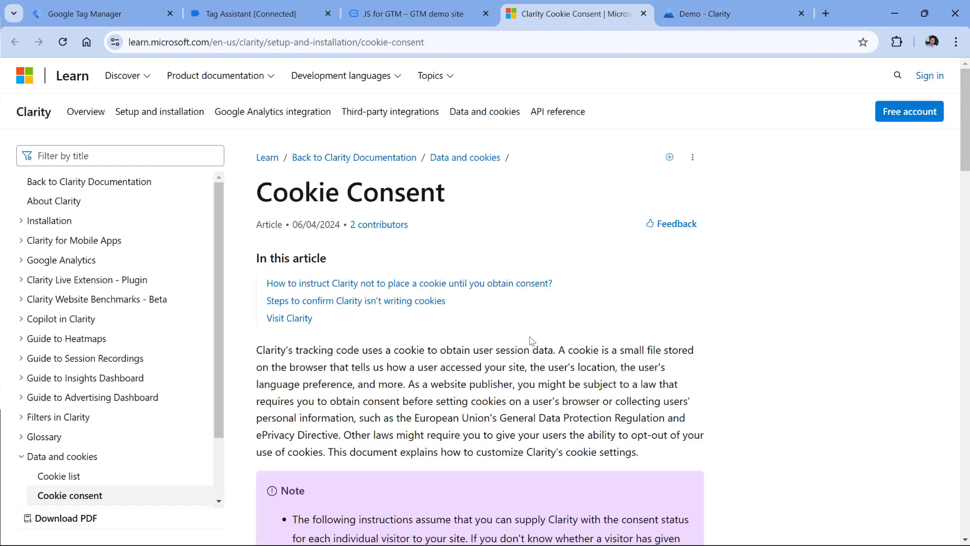
# Open the guide on instructing Clarity to wait for consent and scroll to Step 2.
pyautogui.click(479, 288)
pyautogui.scroll(-10, 468, 259)
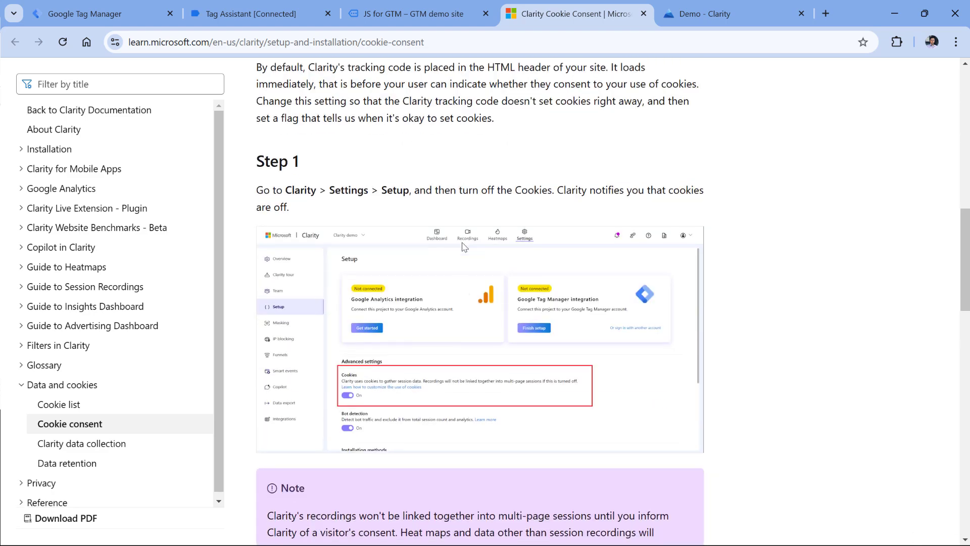
pyautogui.click(667, 15)
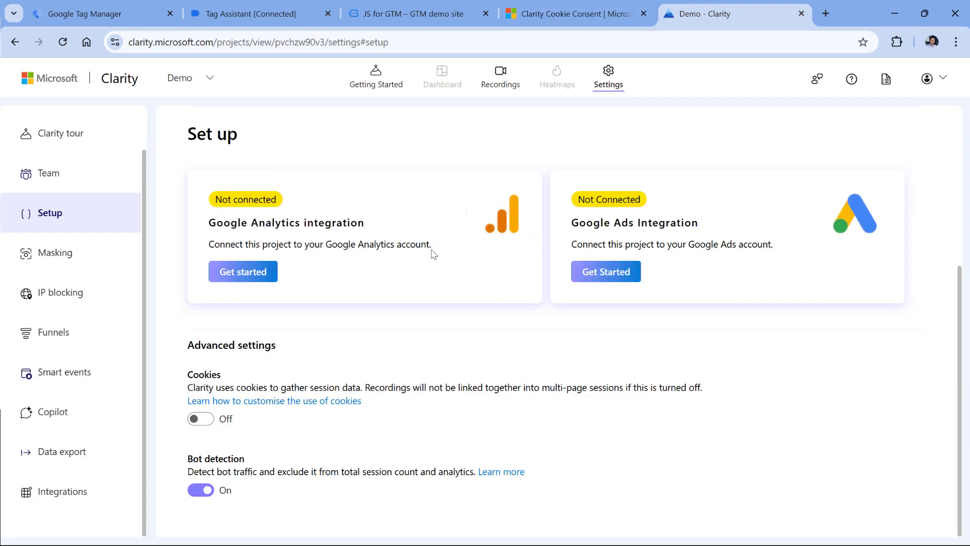
pyautogui.click(573, 14)
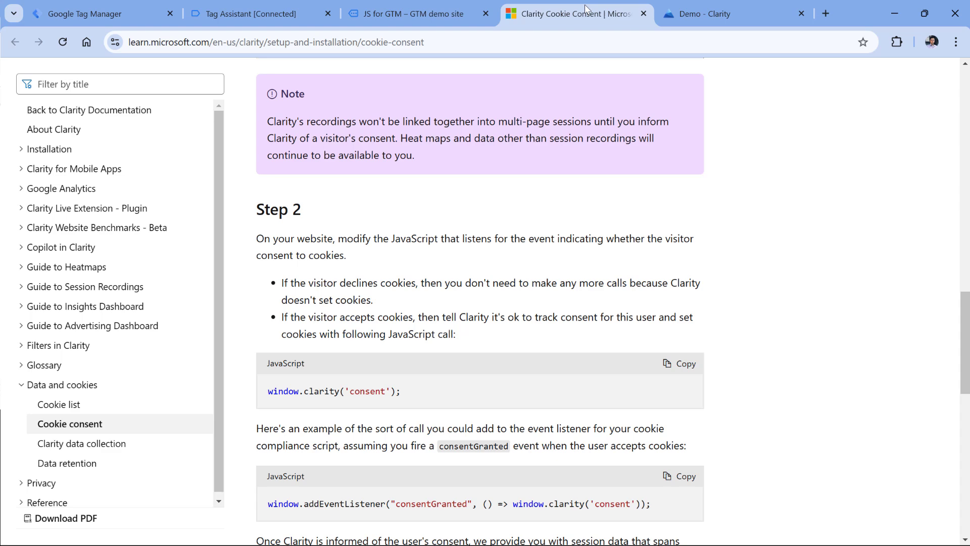
pyautogui.scroll(-3, 482, 156)
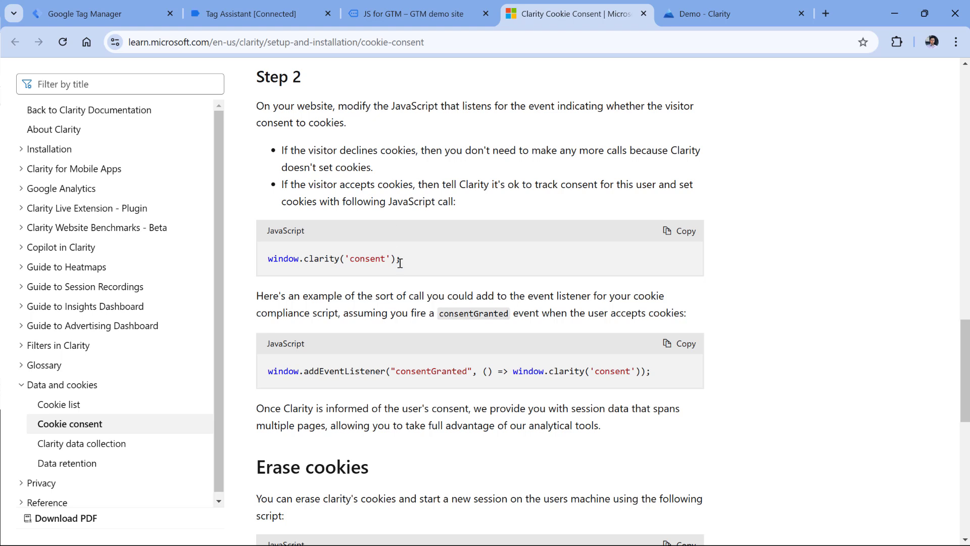
# Highlight the window.clarity('consent') code line in Step 2, then return to Tag Manager.
pyautogui.moveTo(400, 259); pyautogui.dragTo(273, 275)
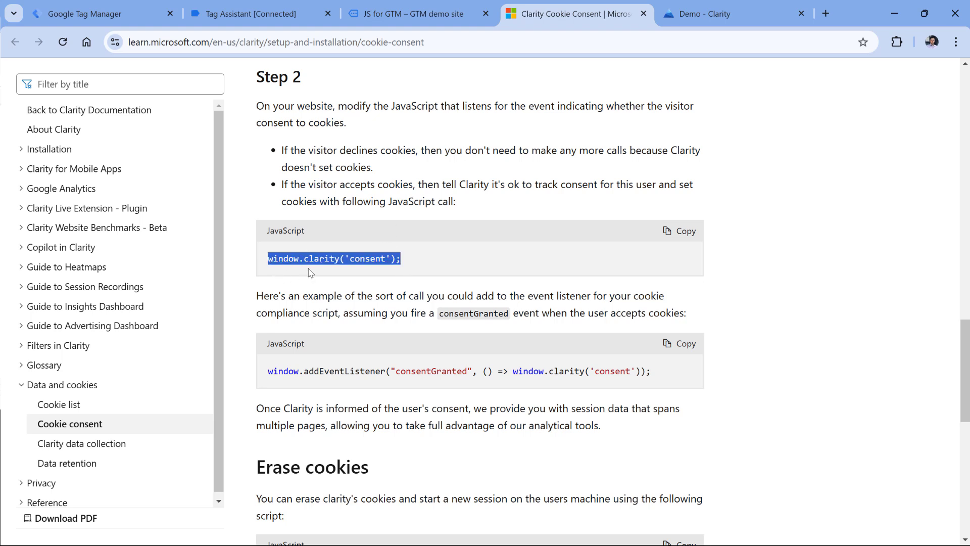
pyautogui.doubleClick(370, 258)
pyautogui.hotkey('ctrl', '1')
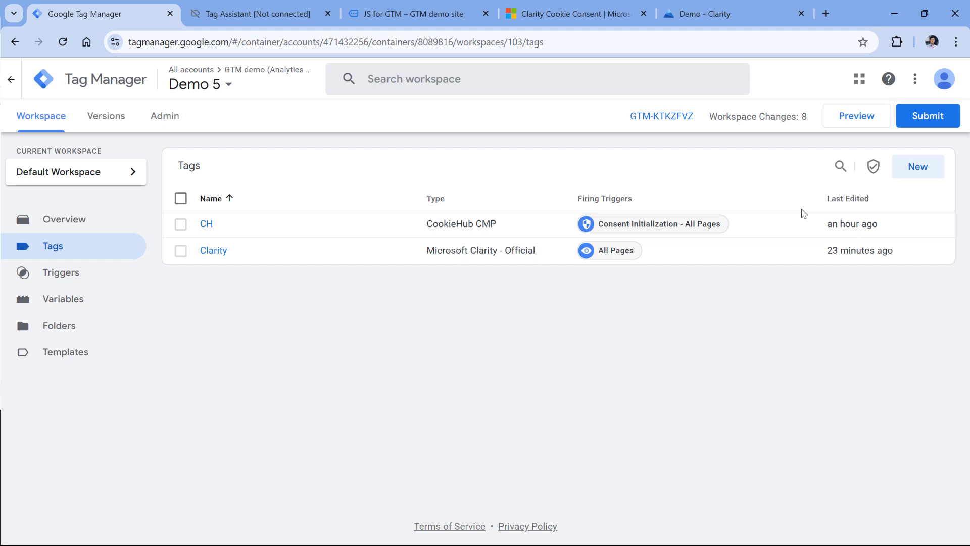
# Start a Preview debug session and continue into Tag Assistant connected to gtmplayground.com.
pyautogui.click(860, 120)
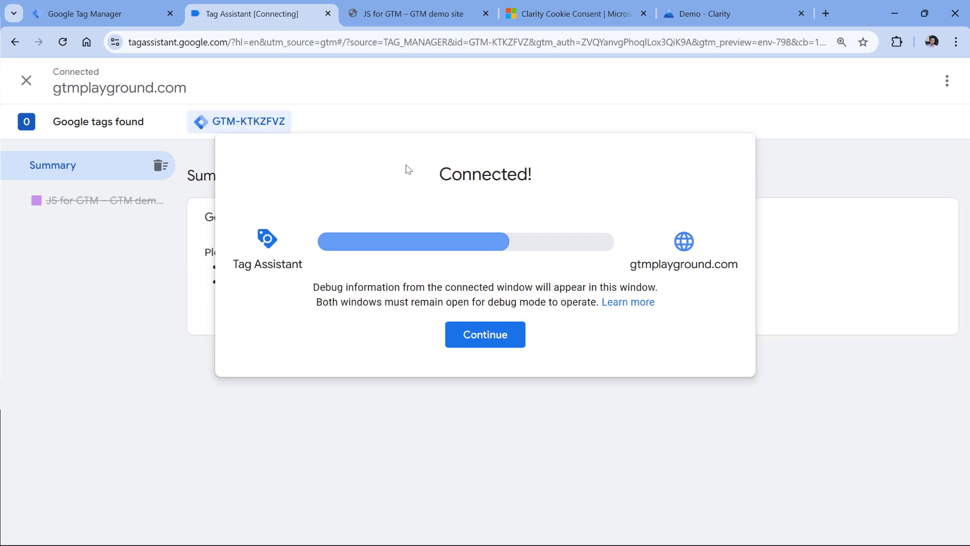
pyautogui.click(493, 333)
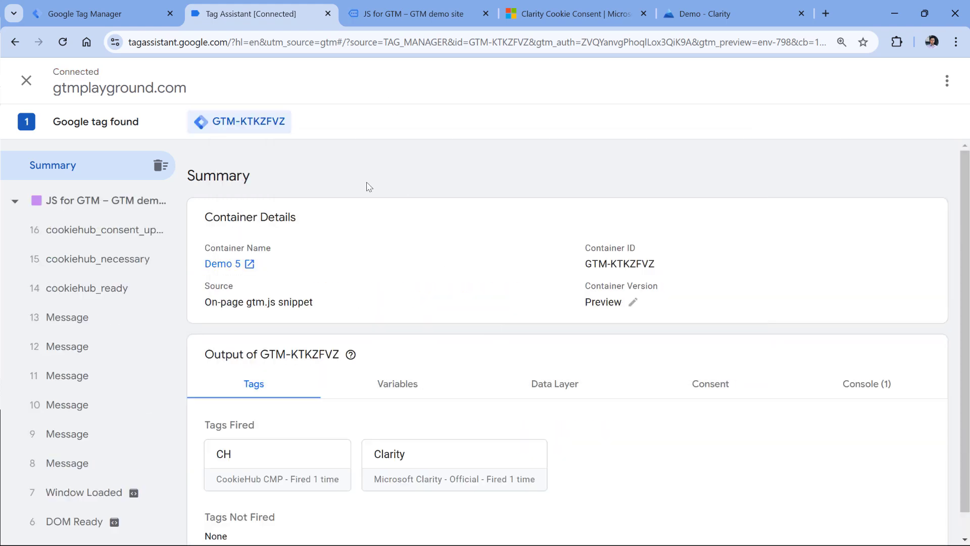
# Delete the _clck and _clsk Clarity cookies on gtmplayground.com and reload the page.
pyautogui.hotkey('ctrl', 'Tab')
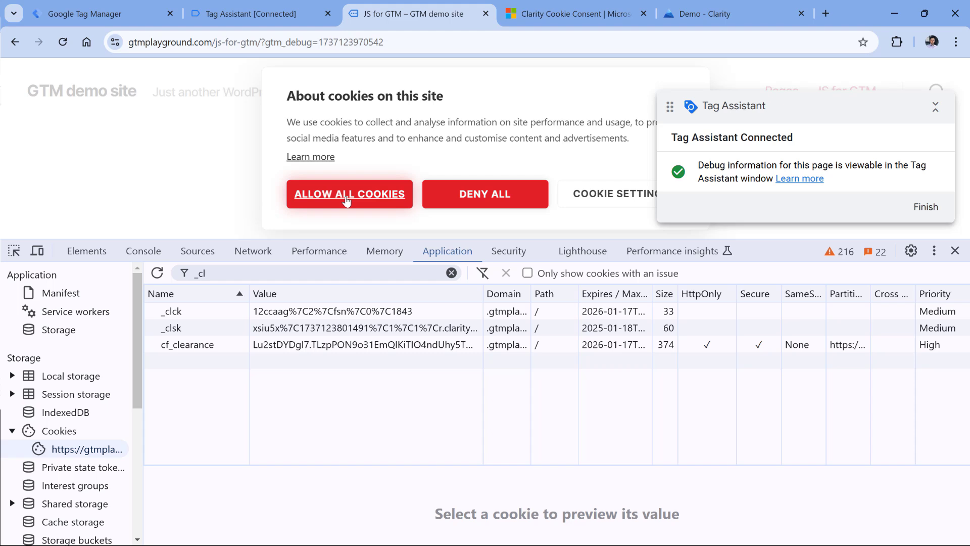
pyautogui.click(187, 326)
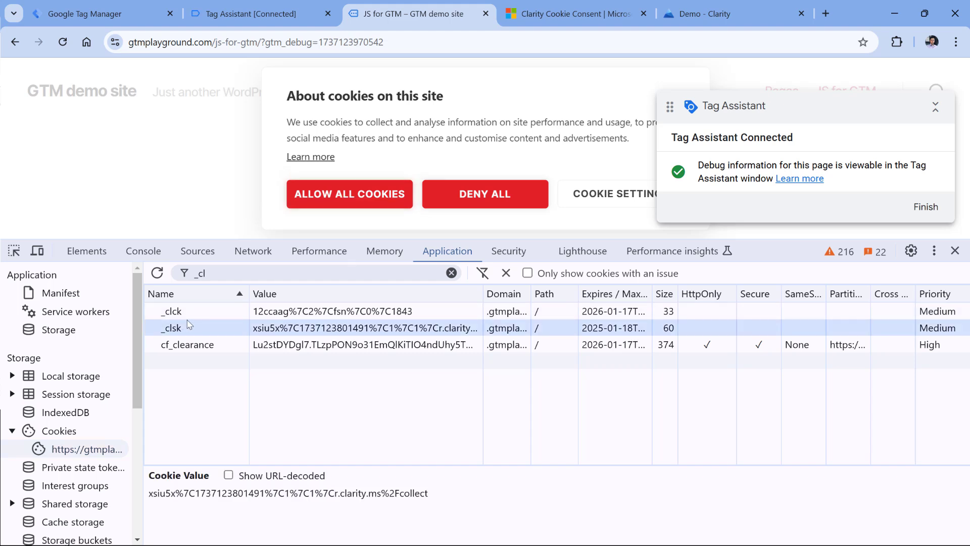
pyautogui.click(207, 318)
pyautogui.click(208, 329)
pyautogui.click(208, 317)
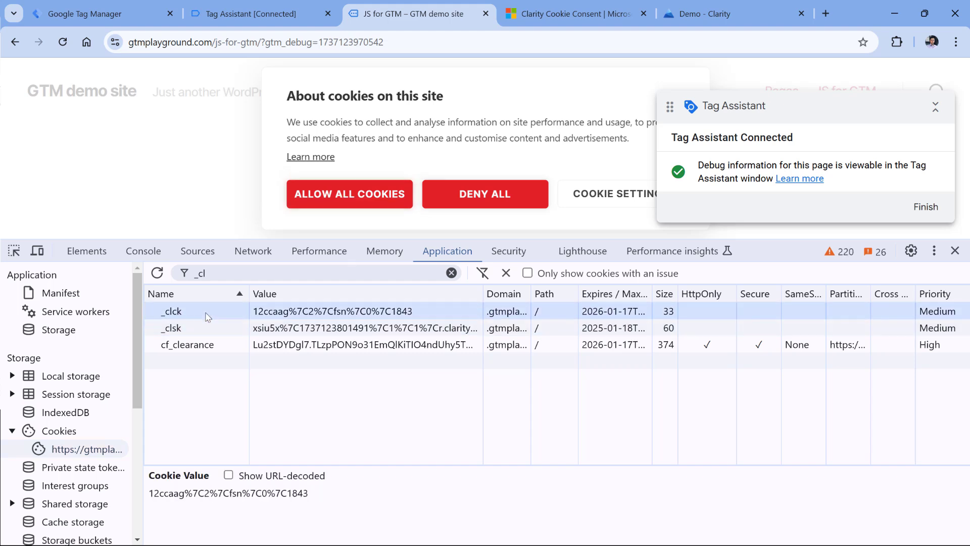
pyautogui.press('Delete')
pyautogui.press('Delete')
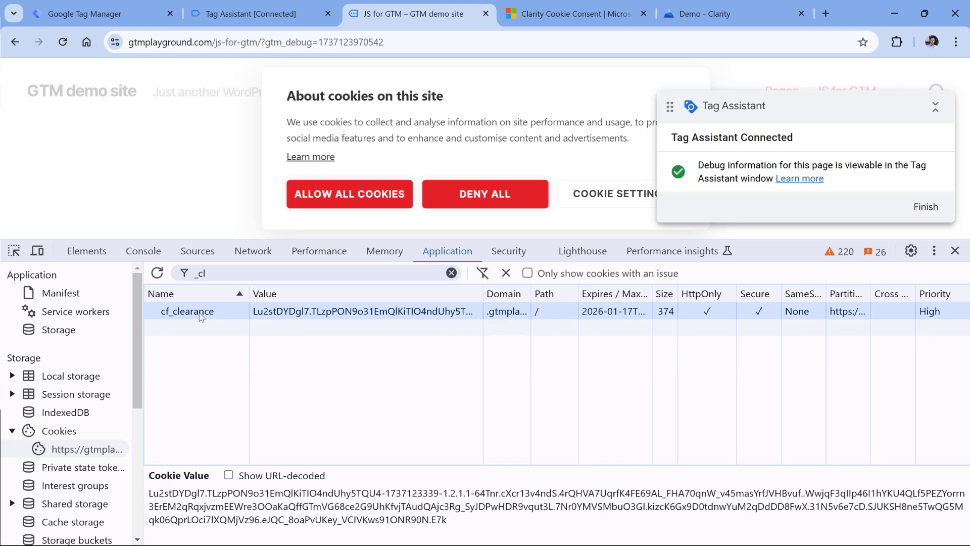
pyautogui.click(62, 42)
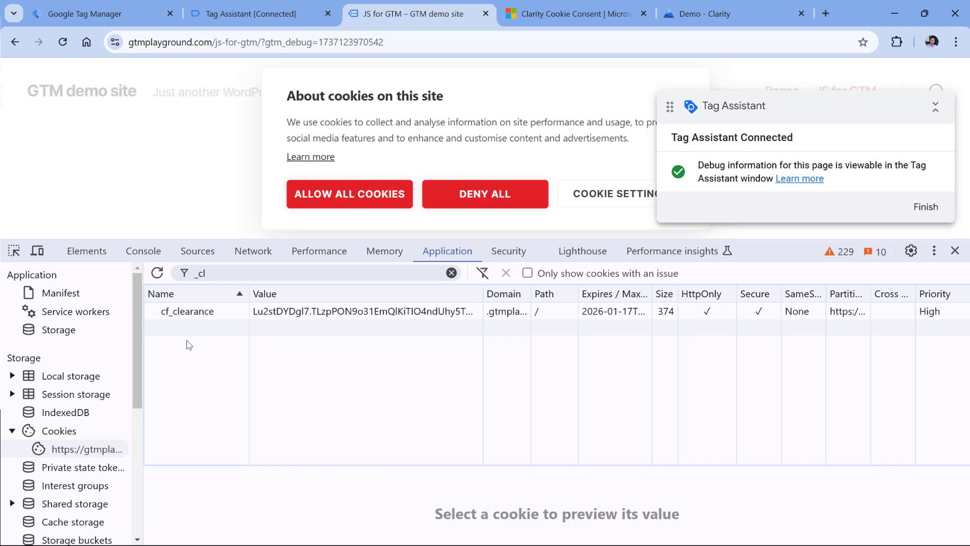
# Accept all cookies on the gtmplayground.com demo site.
pyautogui.hotkey('ctrl', 'shift', 'Tab')
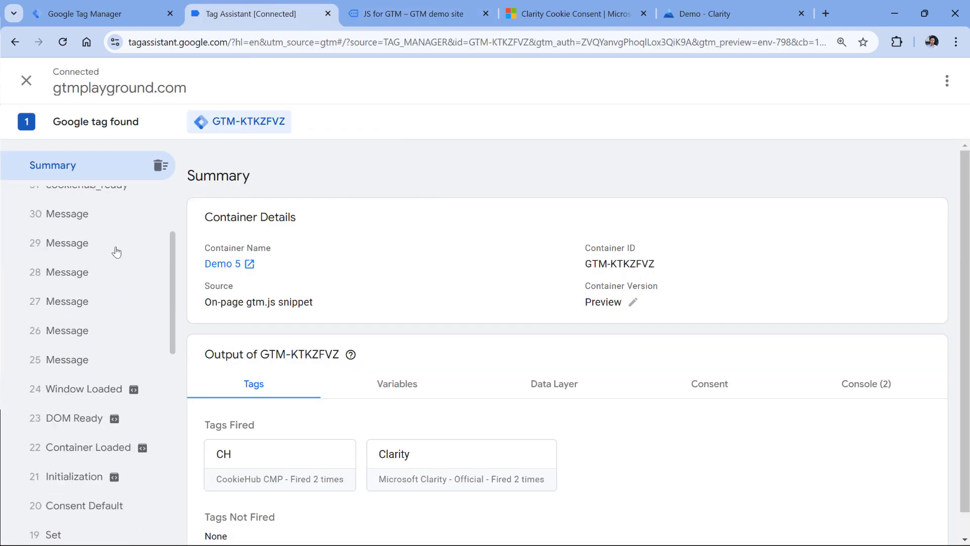
pyautogui.click(407, 16)
pyautogui.click(351, 201)
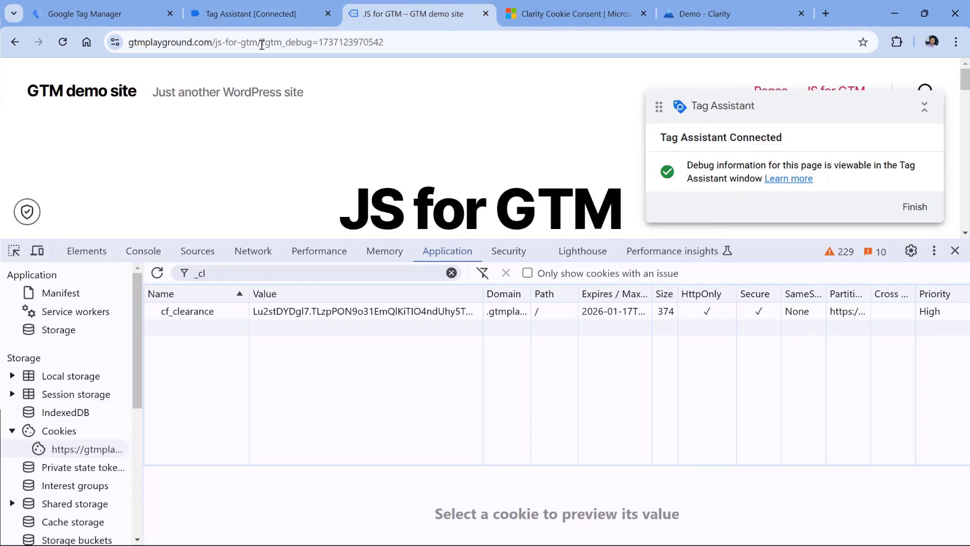
# Inspect the cookiehub_consent_update and cookiehub_analytics events in Tag Assistant, confirming no tags fired.
pyautogui.click(247, 14)
pyautogui.scroll(-3, 94, 288)
pyautogui.scroll(3, 94, 288)
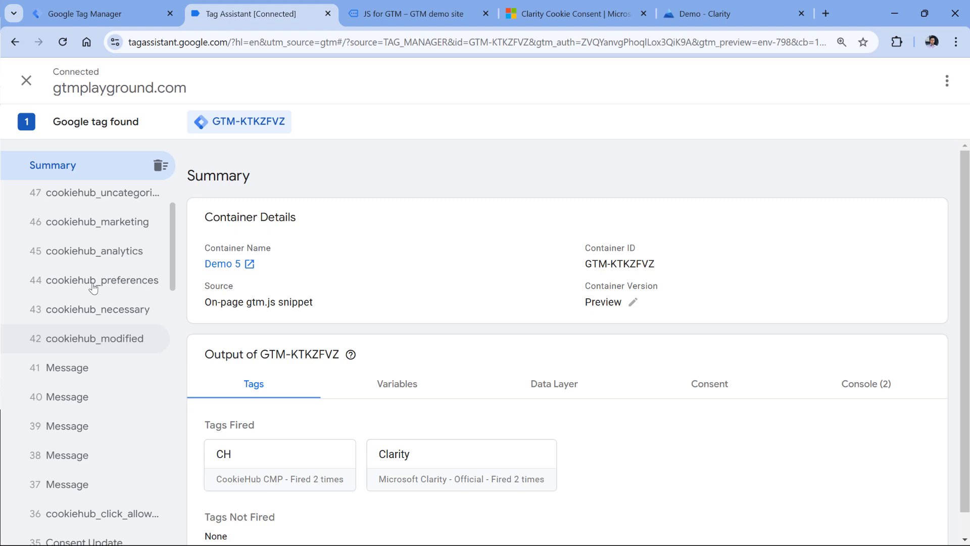
pyautogui.click(90, 231)
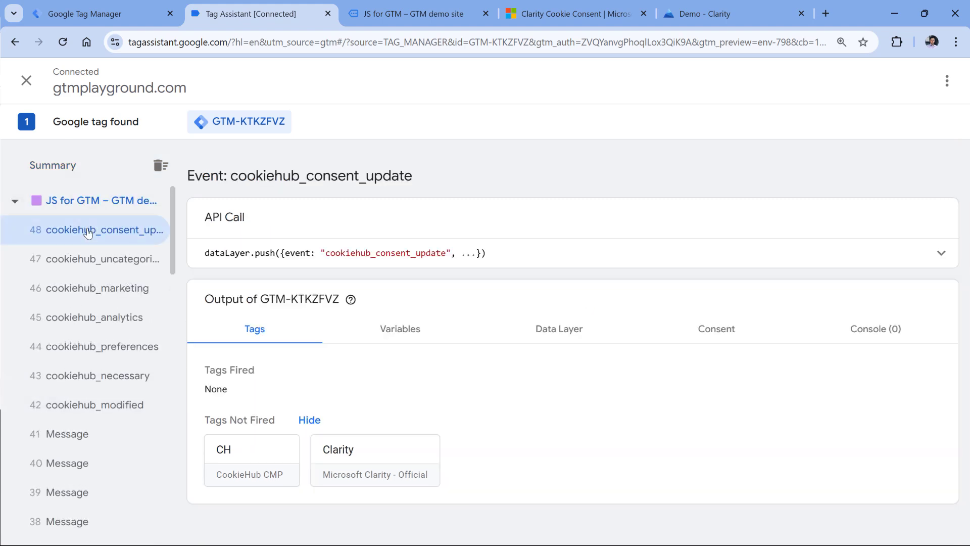
pyautogui.click(92, 322)
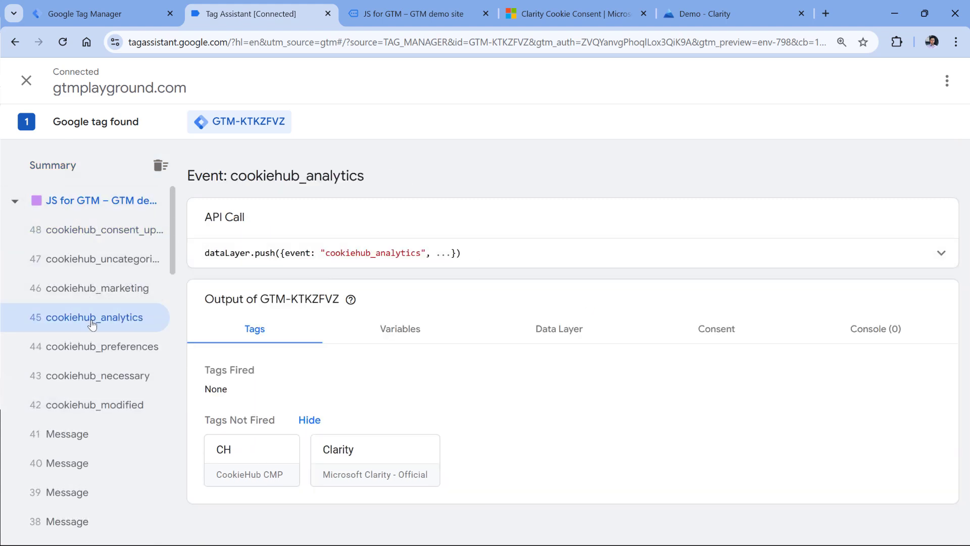
pyautogui.click(87, 237)
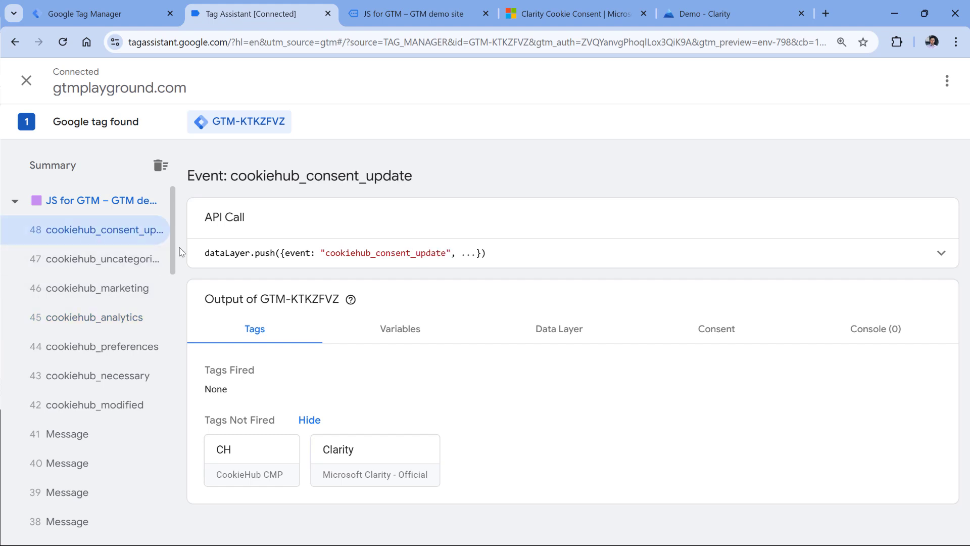
# Compare the guide's window.clarity('consent') line with cookiehub_consent_update, then show its data layer values.
pyautogui.click(571, 15)
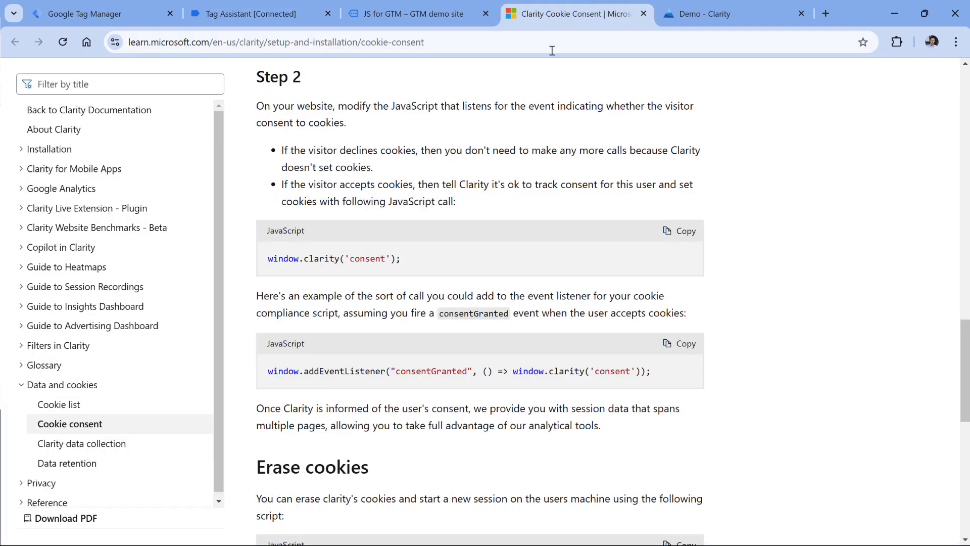
pyautogui.moveTo(268, 258); pyautogui.dragTo(419, 268)
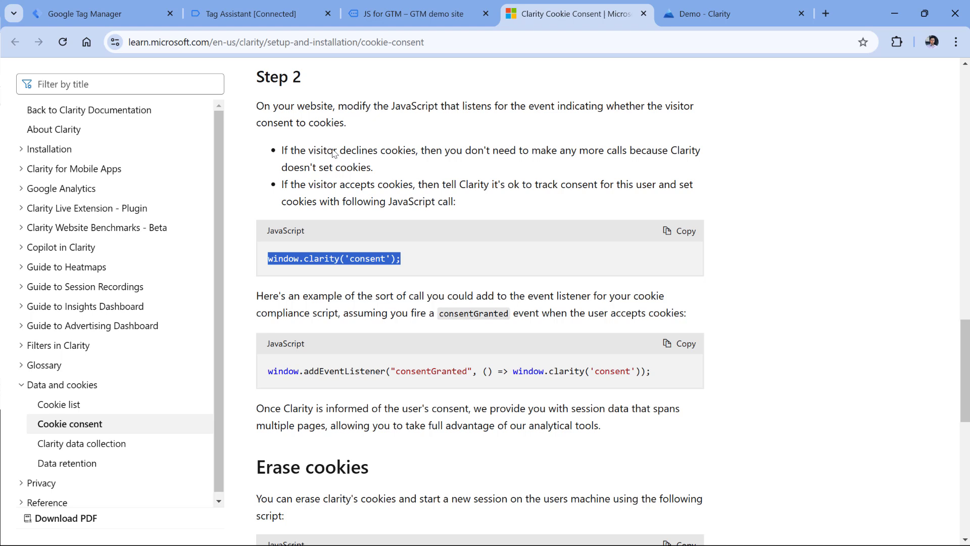
pyautogui.click(259, 16)
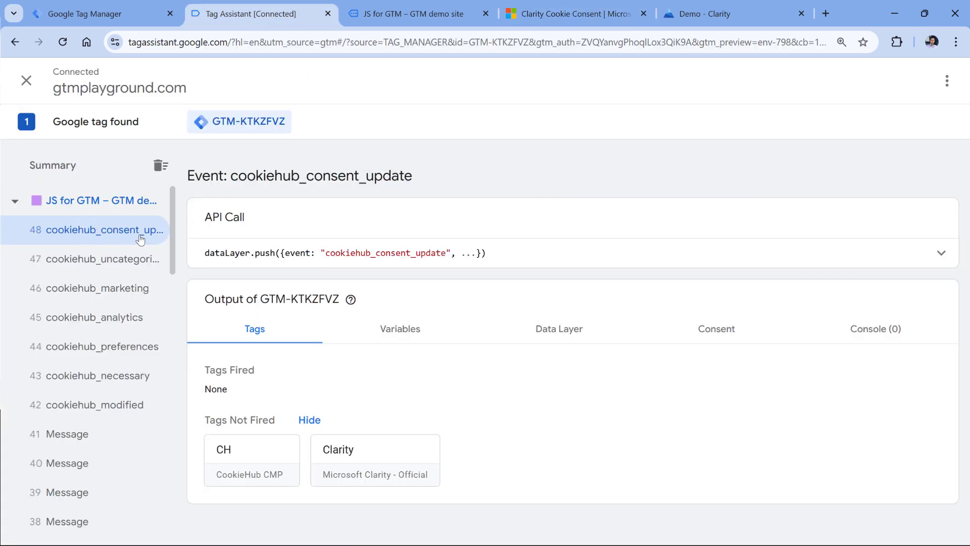
pyautogui.moveTo(328, 254); pyautogui.dragTo(446, 254)
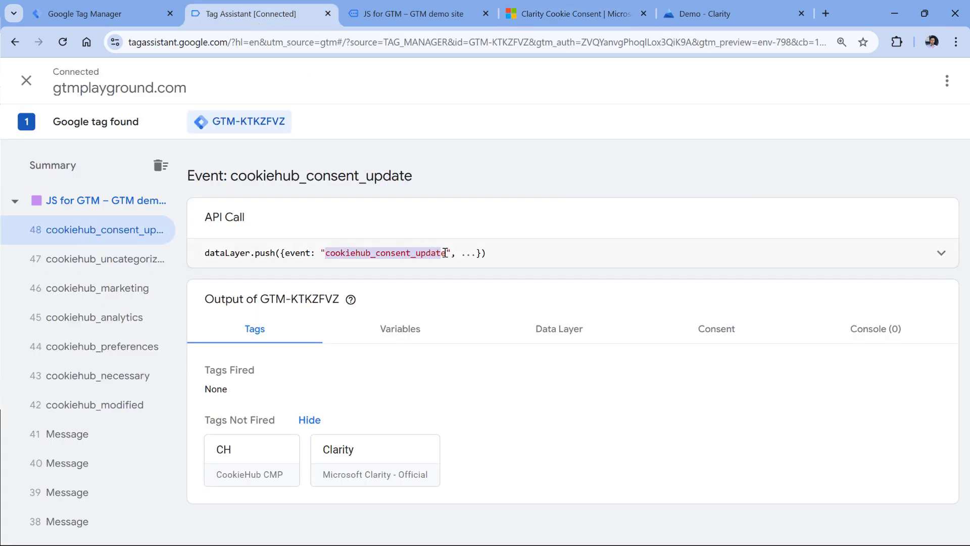
pyautogui.click(549, 336)
# Select the cookiehub_analytics: true entry on line 8 and glance at the Clarity guide.
pyautogui.scroll(-1, 418, 364)
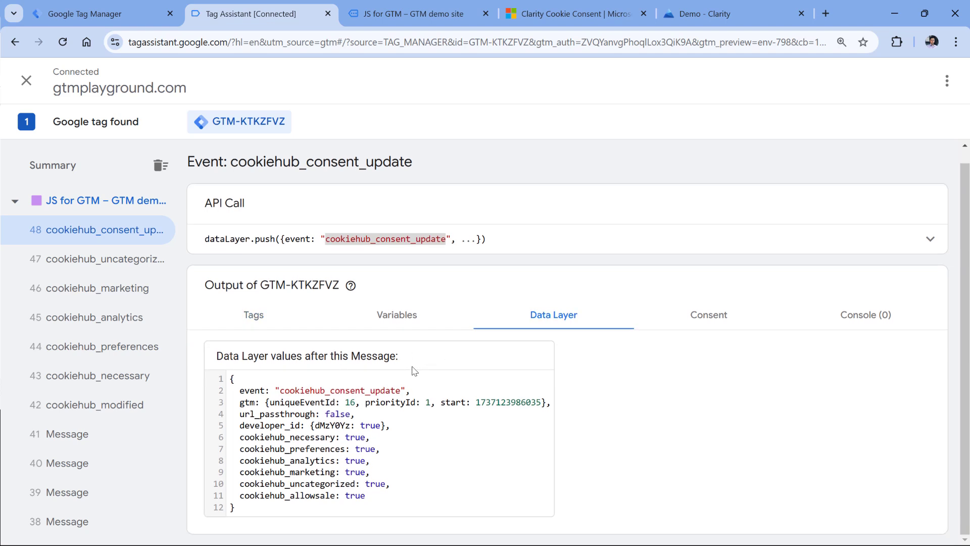
pyautogui.moveTo(248, 462); pyautogui.dragTo(334, 462)
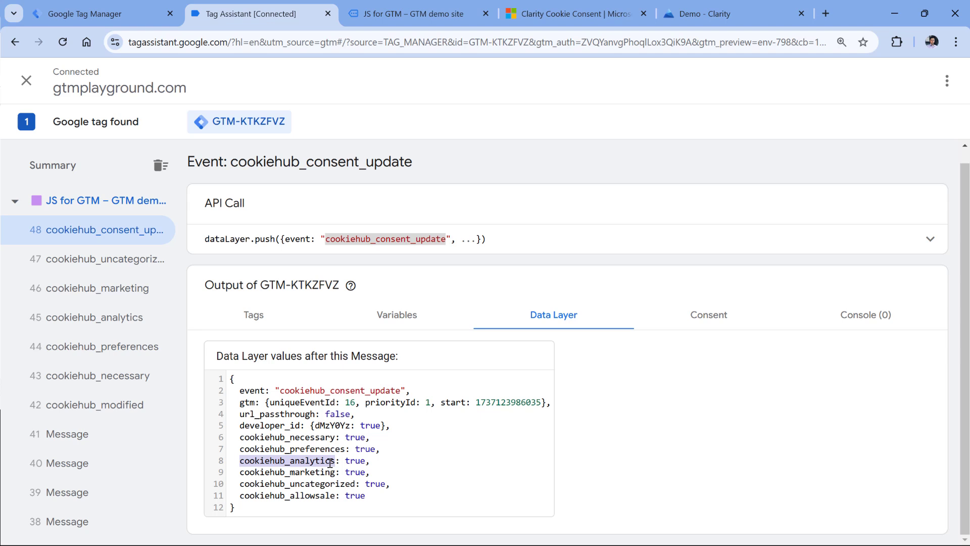
pyautogui.doubleClick(347, 461)
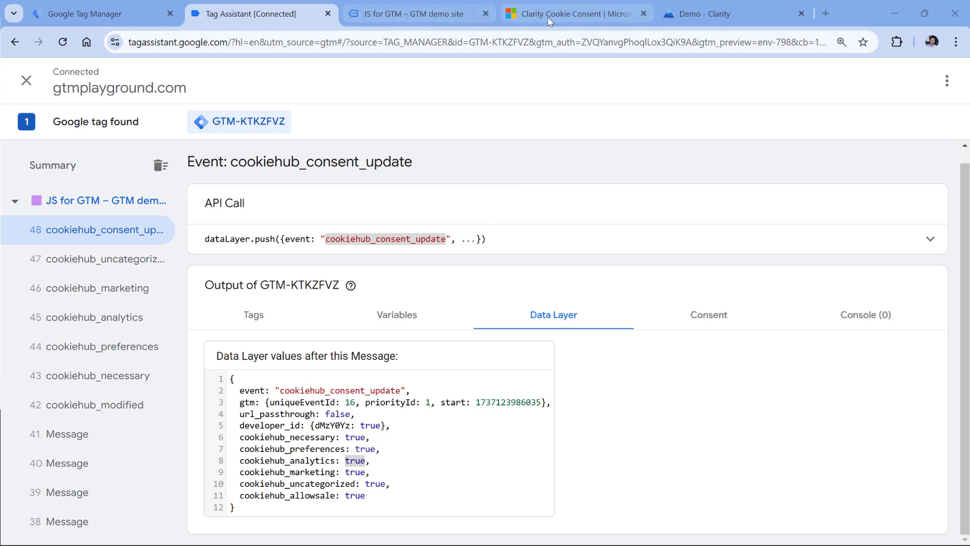
pyautogui.click(571, 13)
pyautogui.hotkey('ctrl', 'shift', 'Tab')
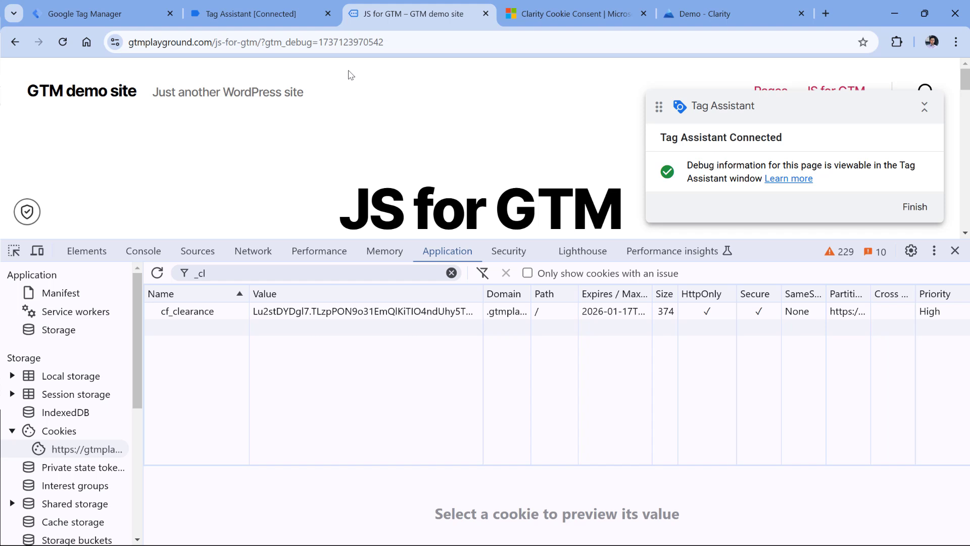
pyautogui.hotkey('ctrl', 'shift', 'Tab')
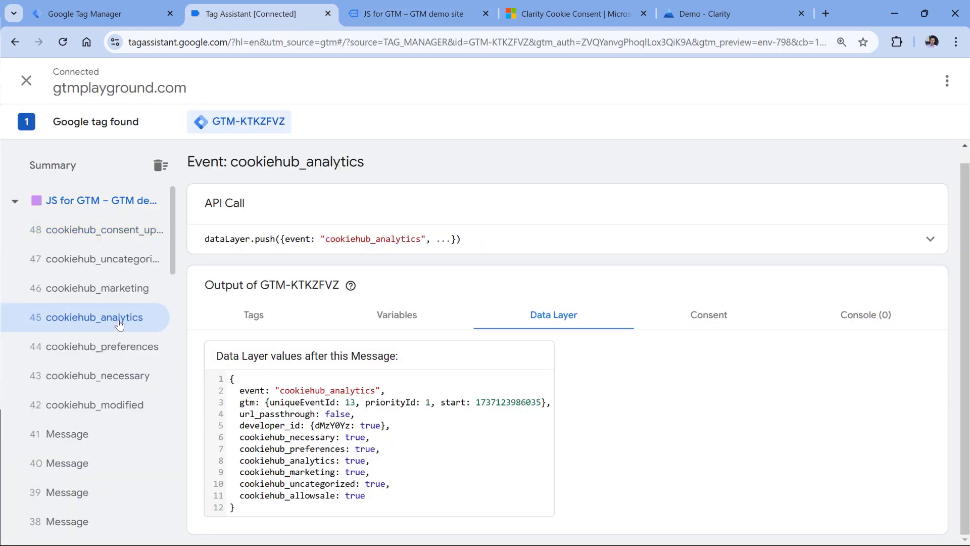
# Copy the cookiehub_analytics key name from the cookiehub_consent_update event's data layer.
pyautogui.click(91, 233)
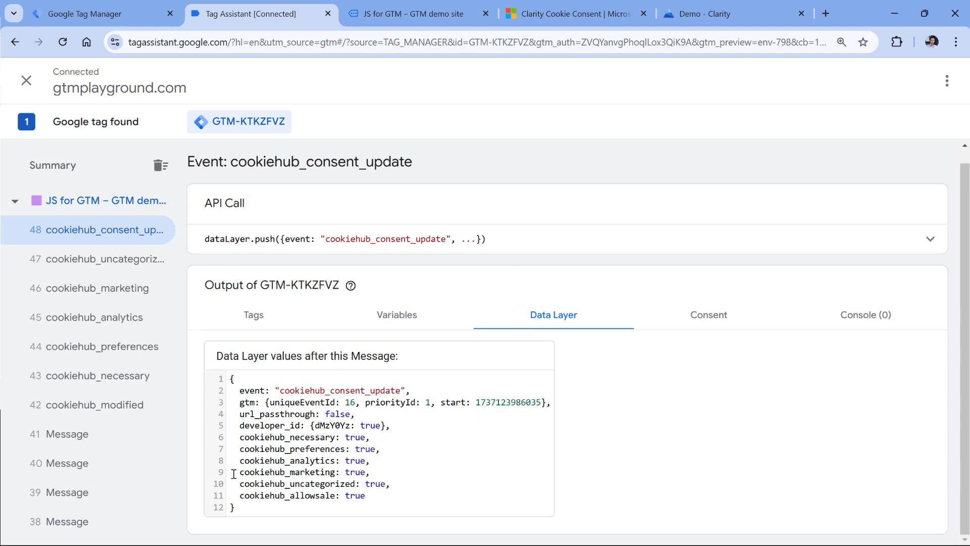
pyautogui.moveTo(234, 474); pyautogui.dragTo(351, 474)
pyautogui.tripleClick(283, 461)
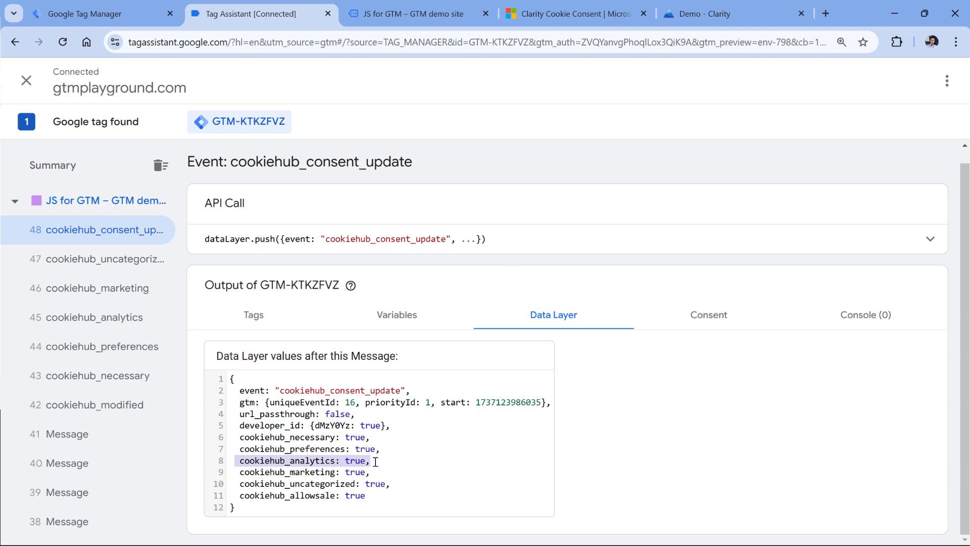
pyautogui.doubleClick(333, 460)
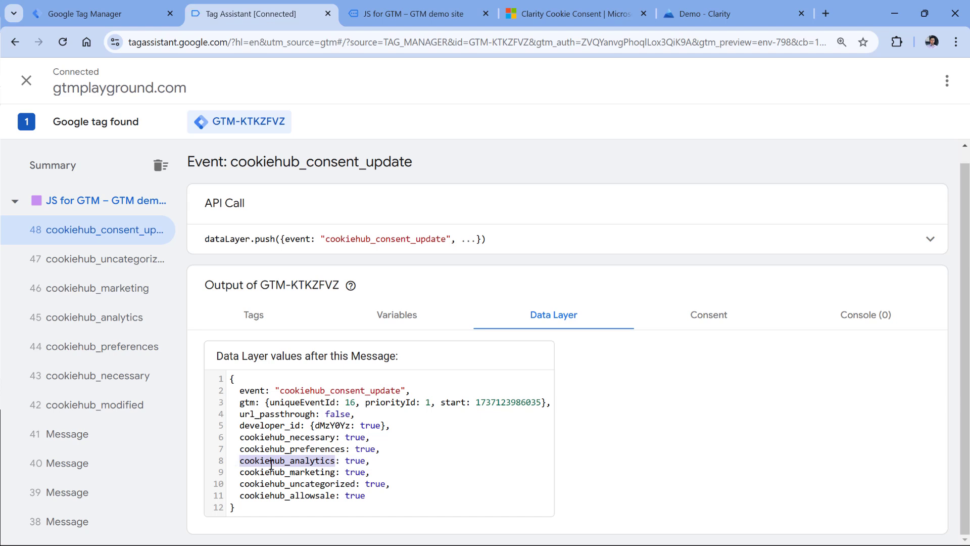
pyautogui.rightClick(264, 461)
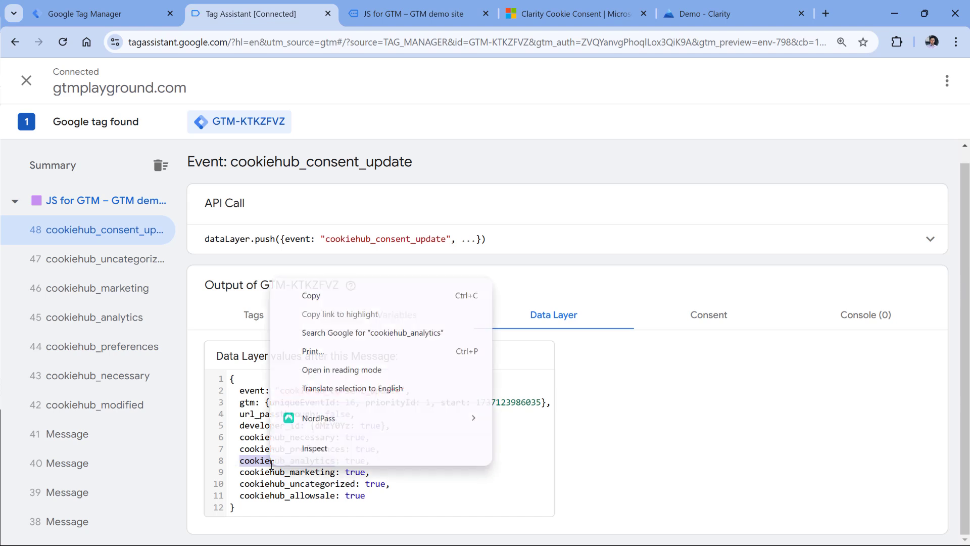
pyautogui.click(305, 291)
# Create a new user-defined Data Layer Variable reading the cookiehub_analytics key.
pyautogui.click(96, 13)
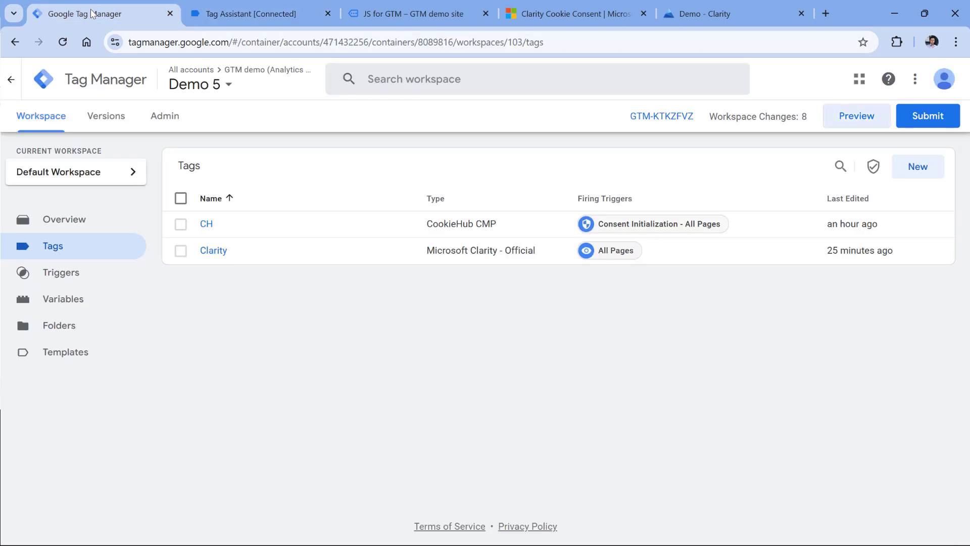
pyautogui.click(66, 303)
pyautogui.scroll(-1, 234, 386)
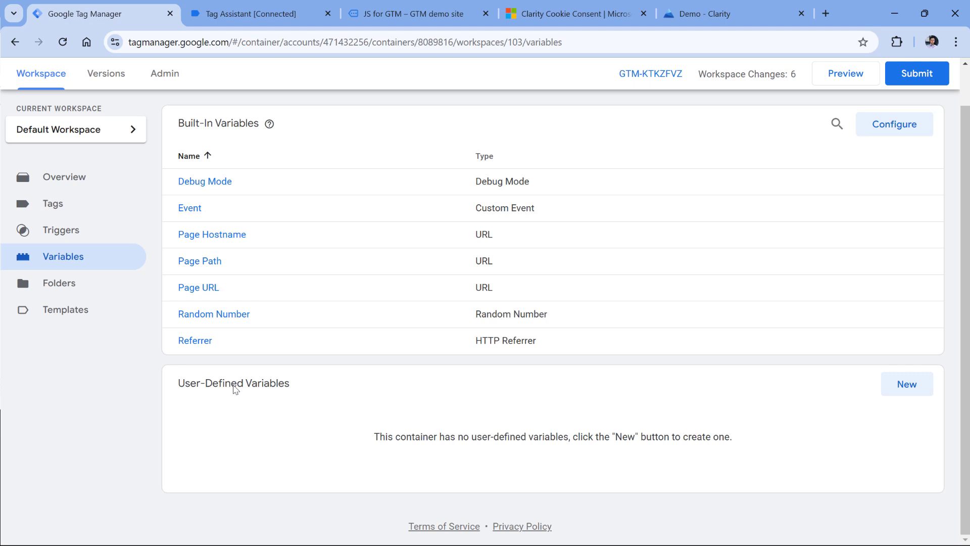
pyautogui.click(907, 386)
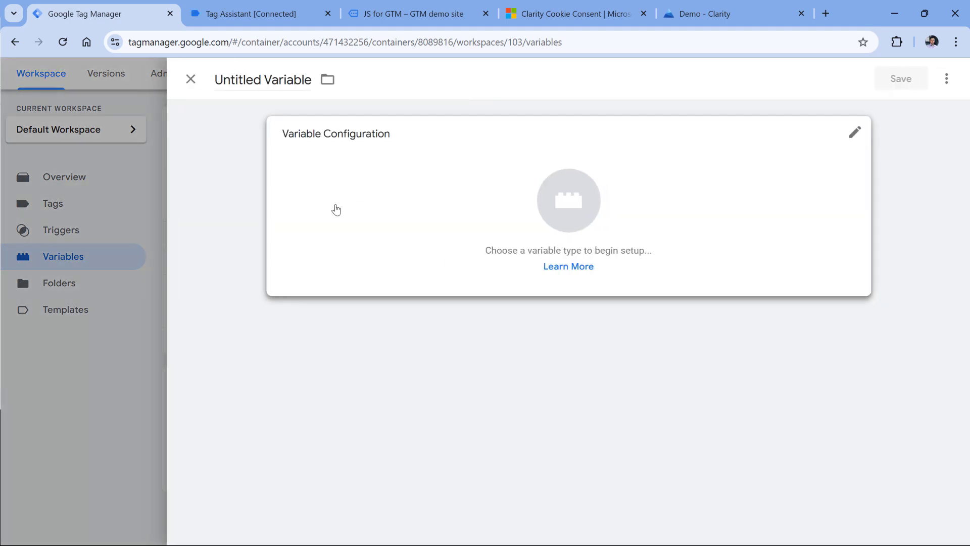
pyautogui.click(308, 213)
pyautogui.scroll(-3, 657, 202)
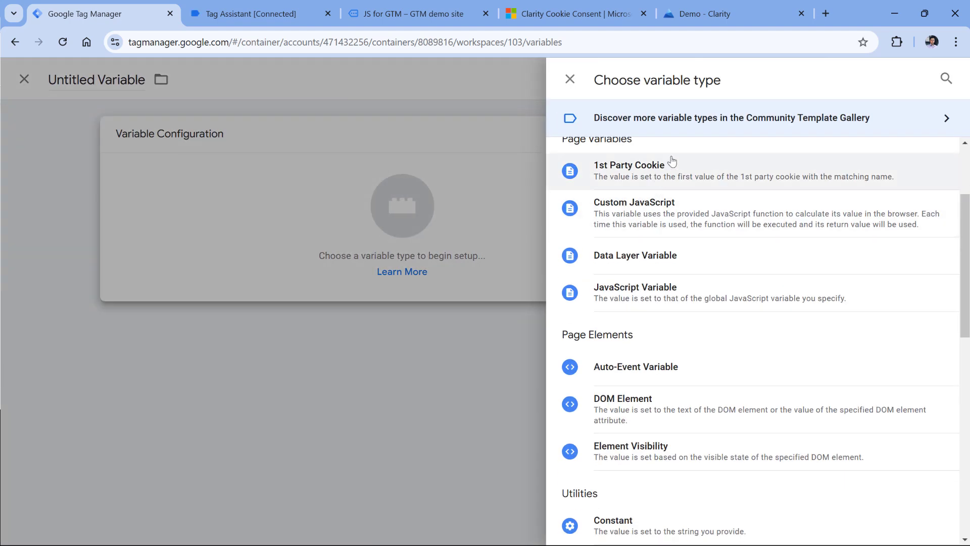
pyautogui.scroll(3, 667, 252)
pyautogui.click(651, 396)
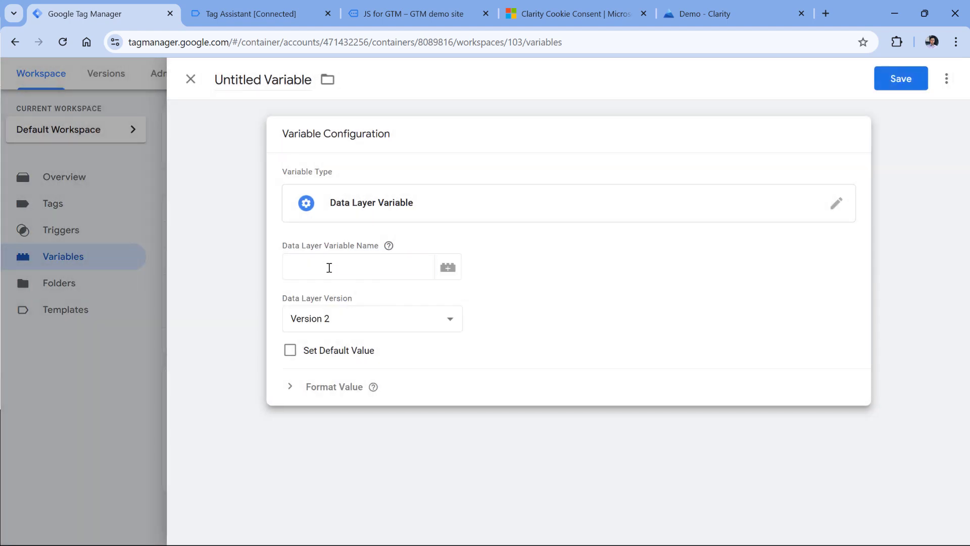
pyautogui.hotkey('ctrl', 'v')
# Title the variable 'dlv - cookiehub_analytics' and save it.
pyautogui.click(261, 80)
pyautogui.write('dlv -')
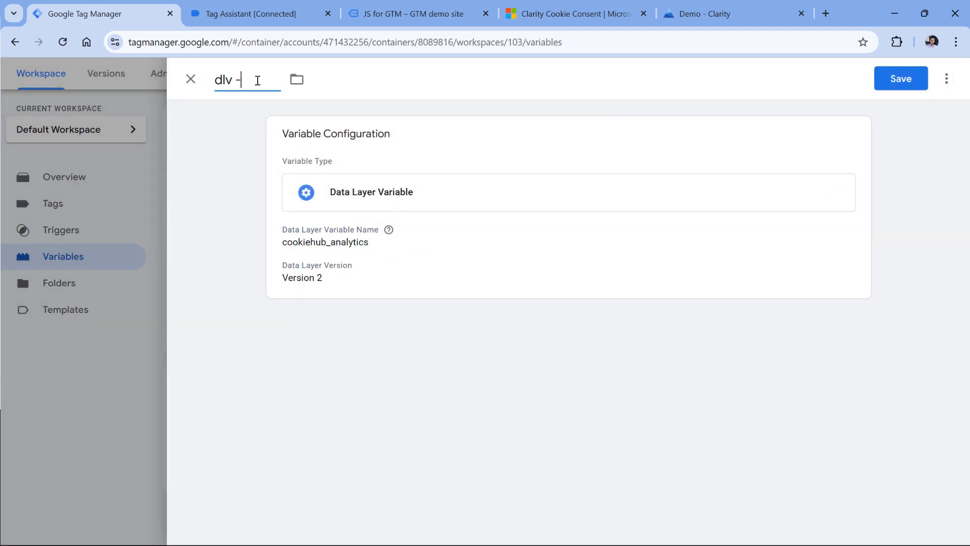
pyautogui.hotkey('ctrl', 'v')
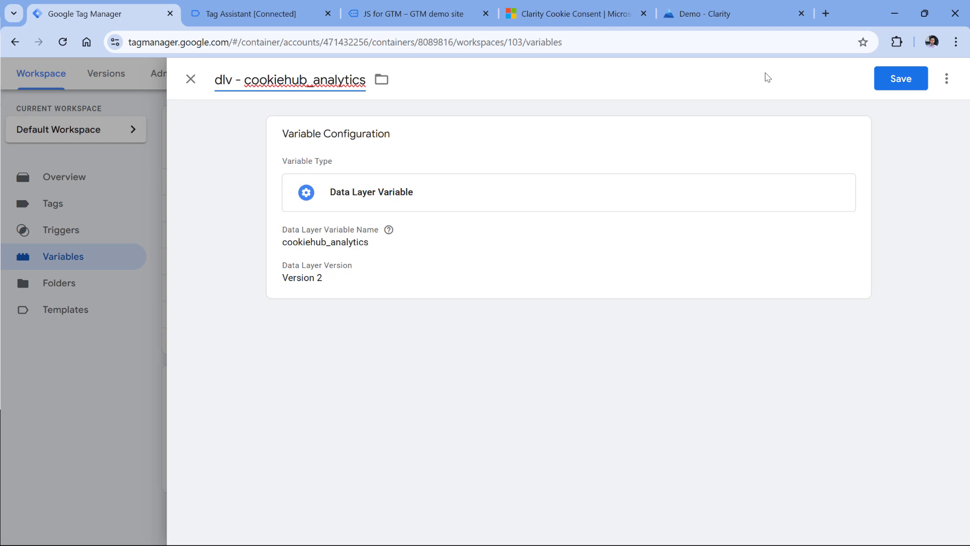
pyautogui.click(908, 81)
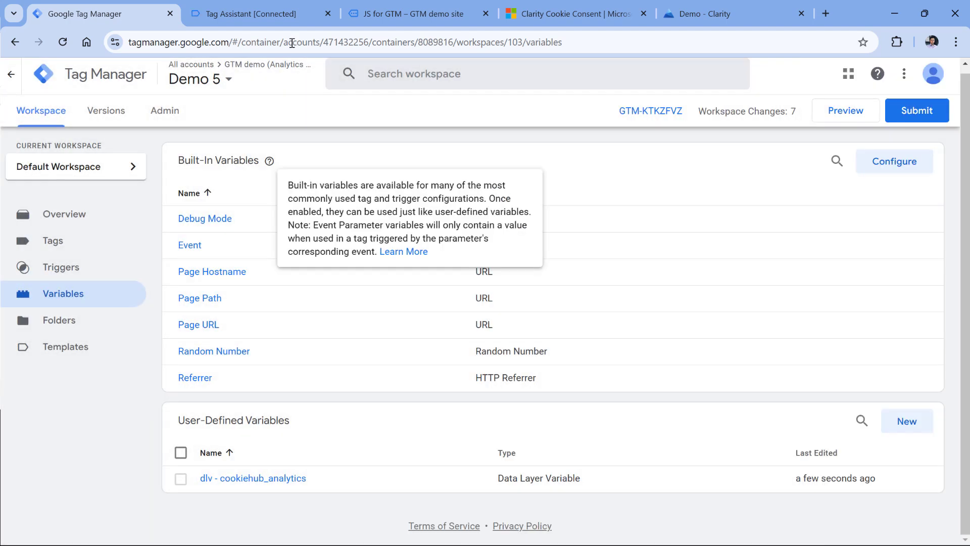
# Copy the cookiehub_consent_update event name from Tag Assistant.
pyautogui.click(237, 15)
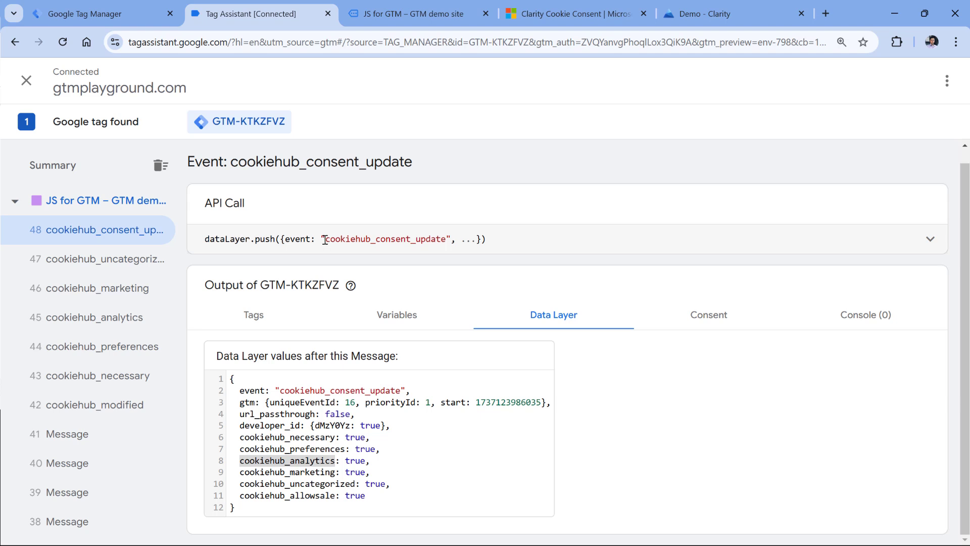
pyautogui.moveTo(325, 240); pyautogui.dragTo(446, 244)
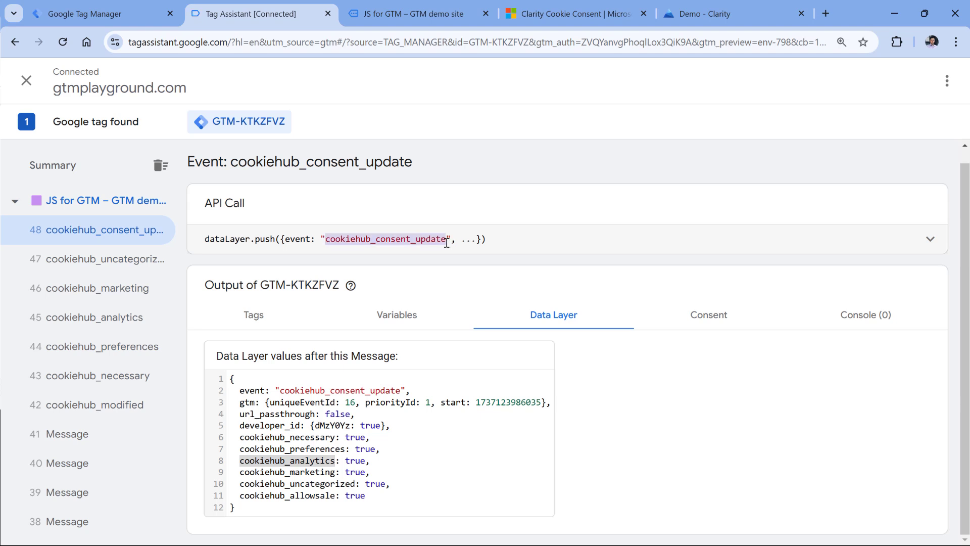
pyautogui.rightClick(386, 241)
pyautogui.click(419, 258)
# Create a new Custom Event trigger with event name cookiehub_consent_update.
pyautogui.click(96, 14)
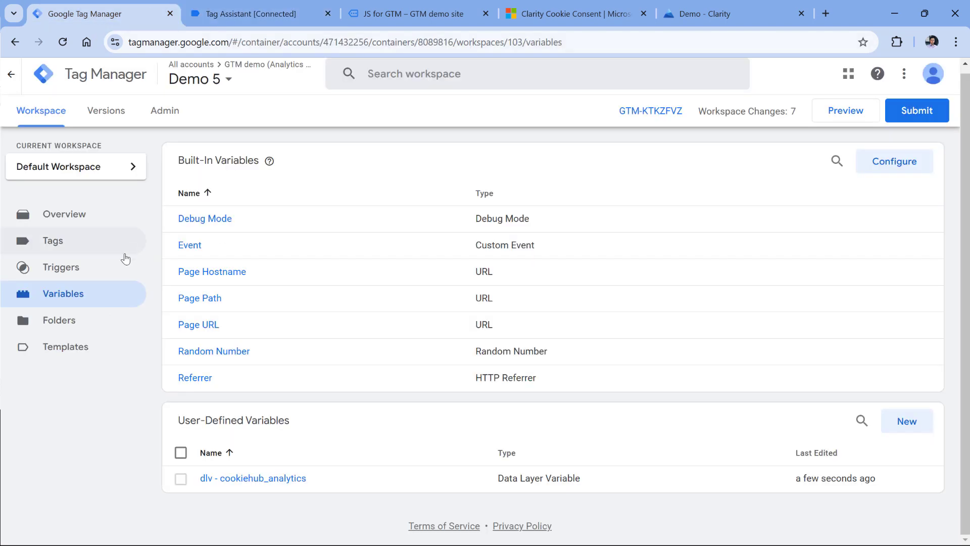
pyautogui.click(60, 274)
pyautogui.click(919, 169)
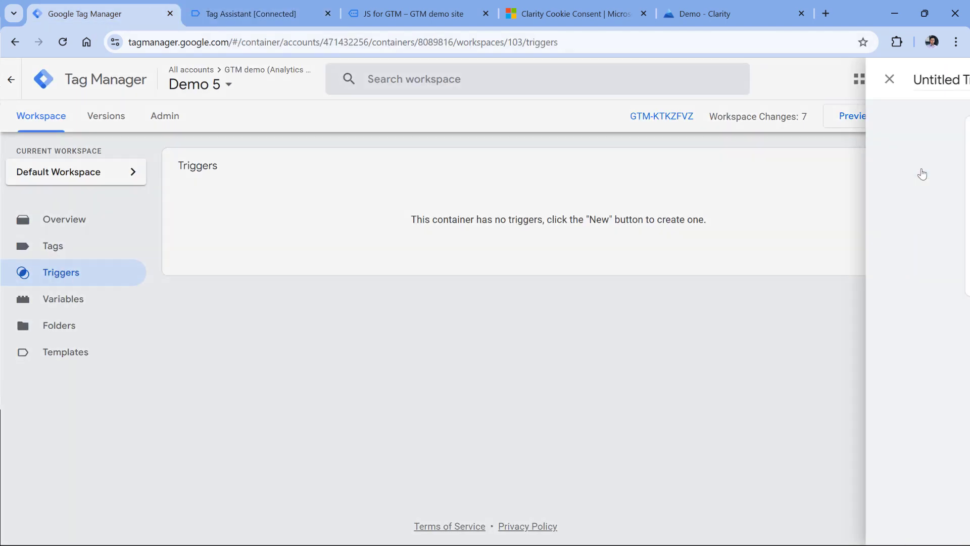
pyautogui.click(377, 192)
pyautogui.scroll(-5, 661, 244)
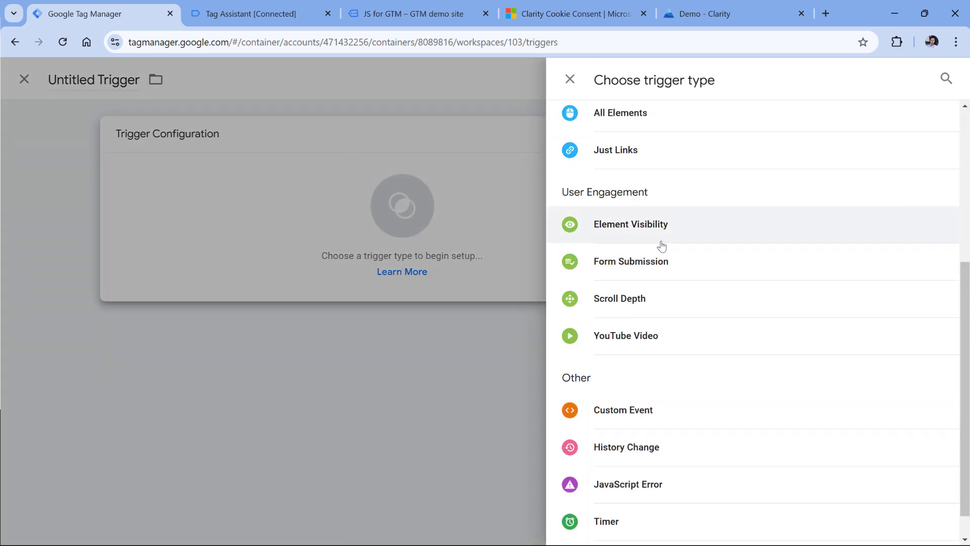
pyautogui.click(629, 418)
pyautogui.click(342, 264)
pyautogui.hotkey('ctrl', 'v')
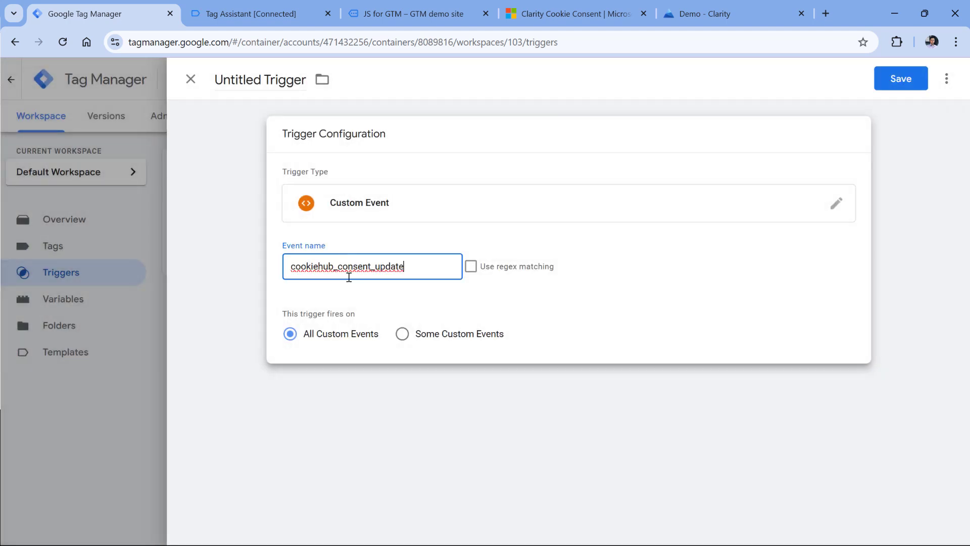
# Title the trigger 'custom - cookiehub_consent_update' and save it.
pyautogui.click(256, 74)
pyautogui.write('custom -')
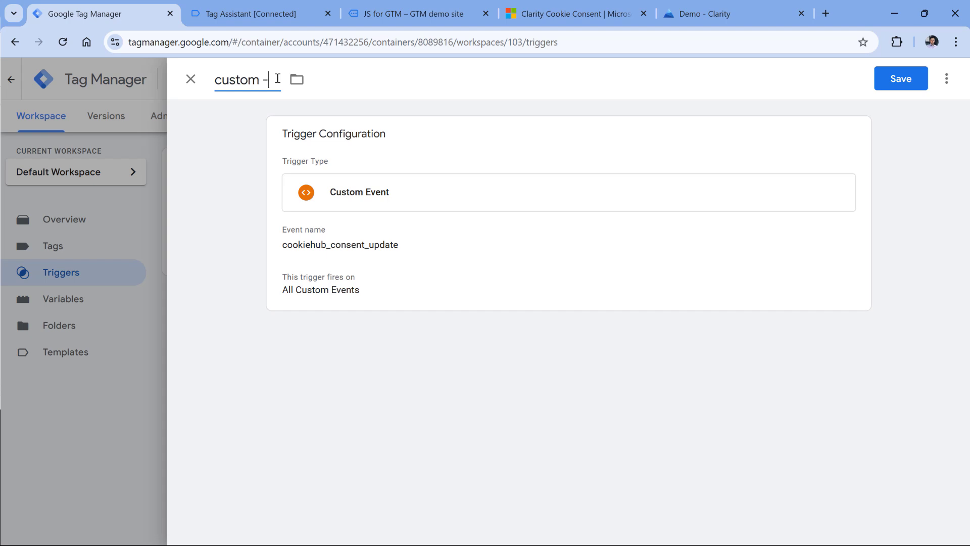
pyautogui.hotkey('ctrl', 'v')
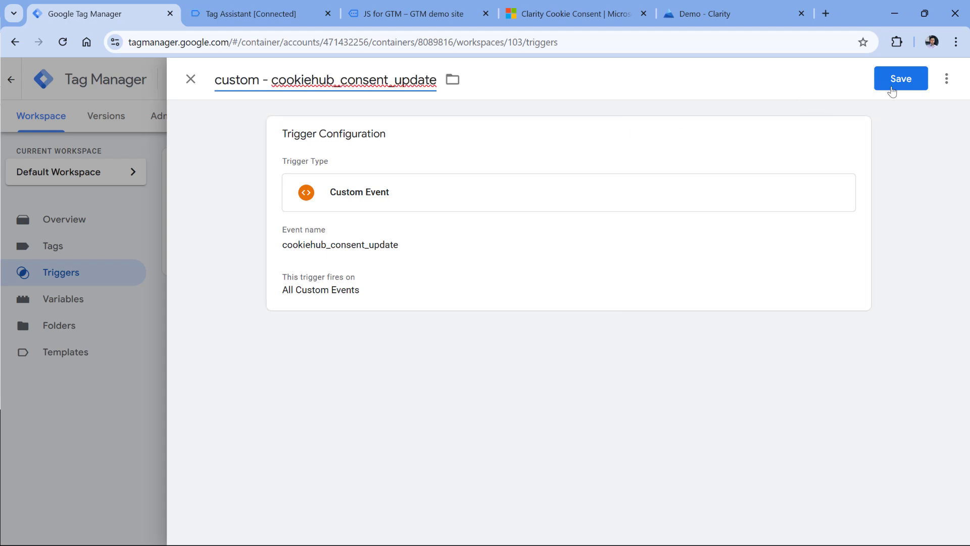
pyautogui.click(891, 89)
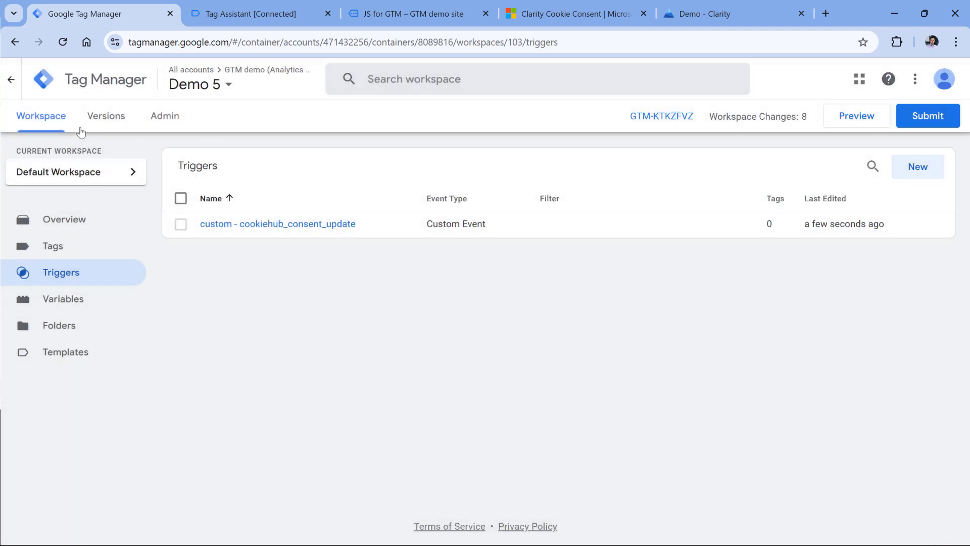
# Select the window.clarity('consent'); call in Clarity's cookie consent documentation.
pyautogui.click(53, 250)
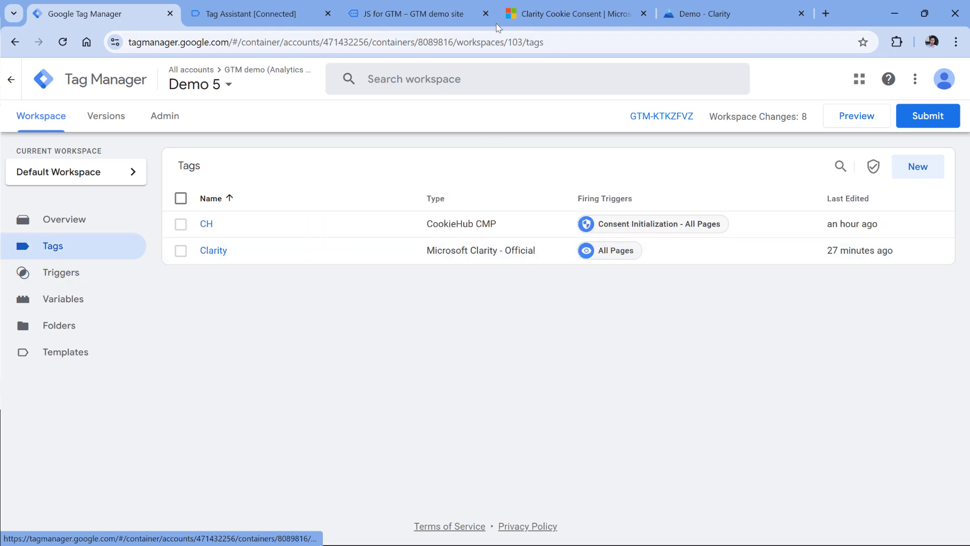
pyautogui.click(559, 14)
pyautogui.click(312, 278)
pyautogui.moveTo(406, 260); pyautogui.dragTo(268, 258)
pyautogui.hotkey('ctrl', '1')
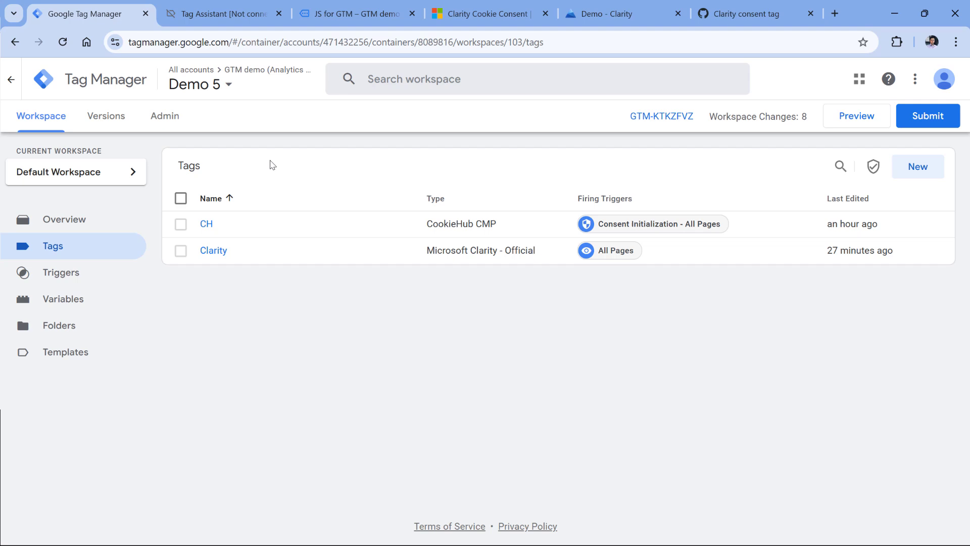
# Start a Custom HTML tag with <script></script>, then view the cookiehub_analytics event in Tag Assistant.
pyautogui.click(917, 168)
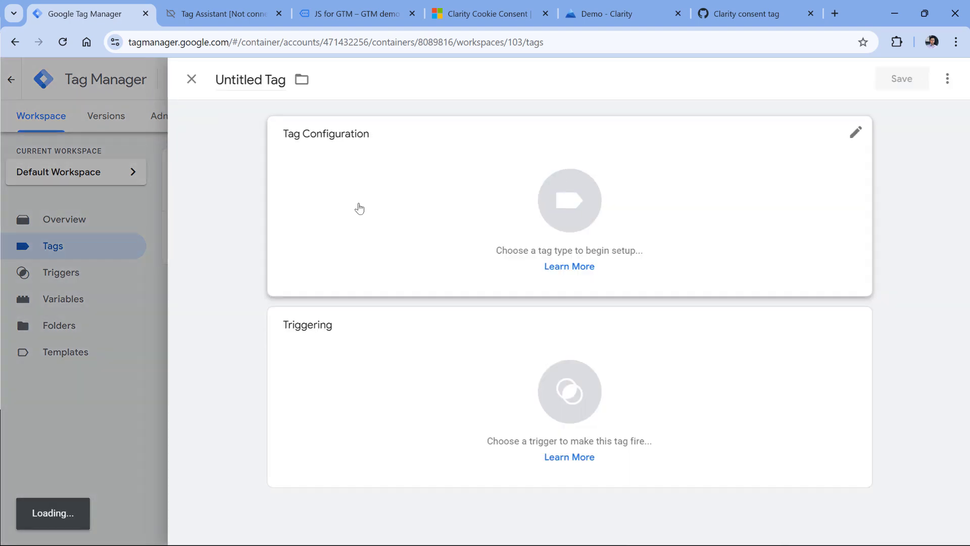
pyautogui.click(372, 202)
pyautogui.scroll(-3, 706, 222)
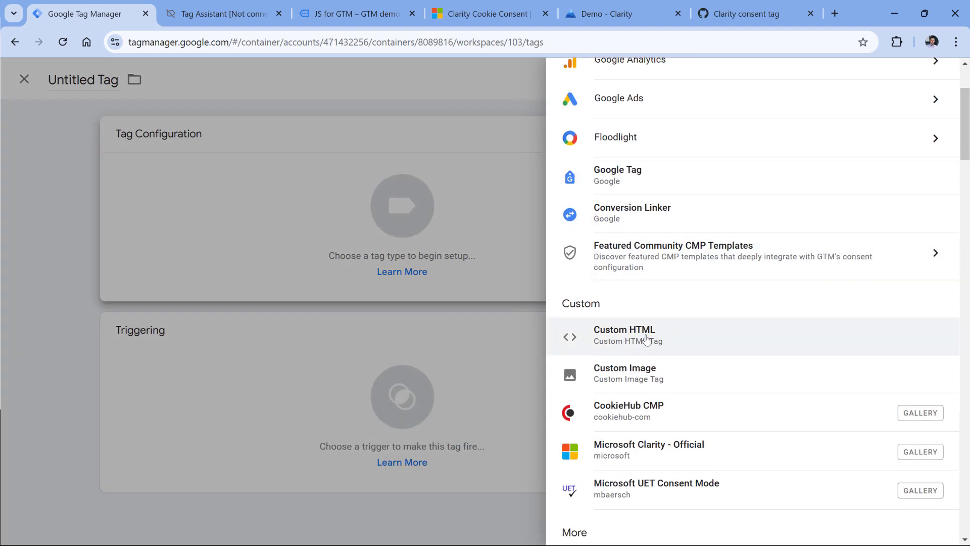
pyautogui.click(646, 337)
pyautogui.write('<sciprt>')
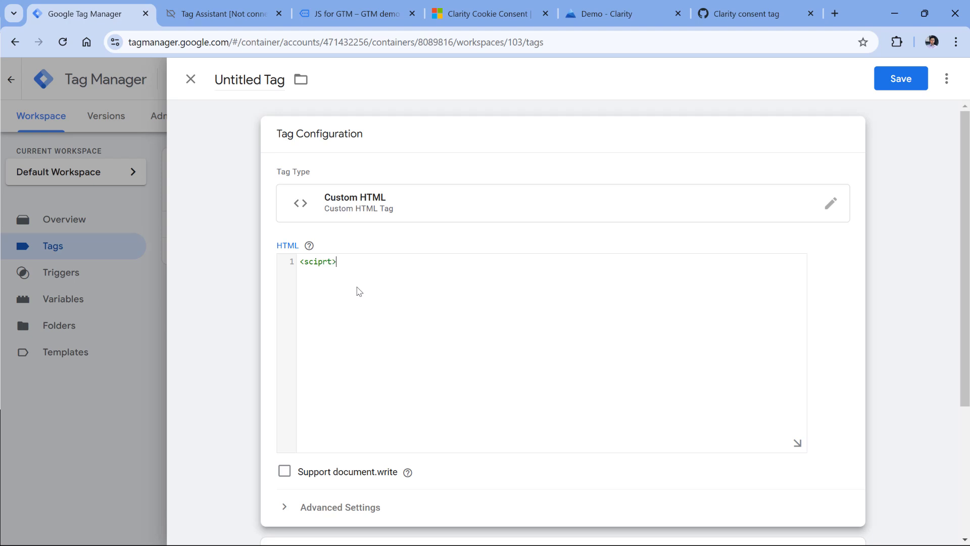
pyautogui.press('BackSpace')
pyautogui.press('BackSpace')
pyautogui.press('BackSpace')
pyautogui.press('BackSpace')
pyautogui.press('BackSpace')
pyautogui.write('ript>  </script>')
pyautogui.scroll(-5, 358, 287)
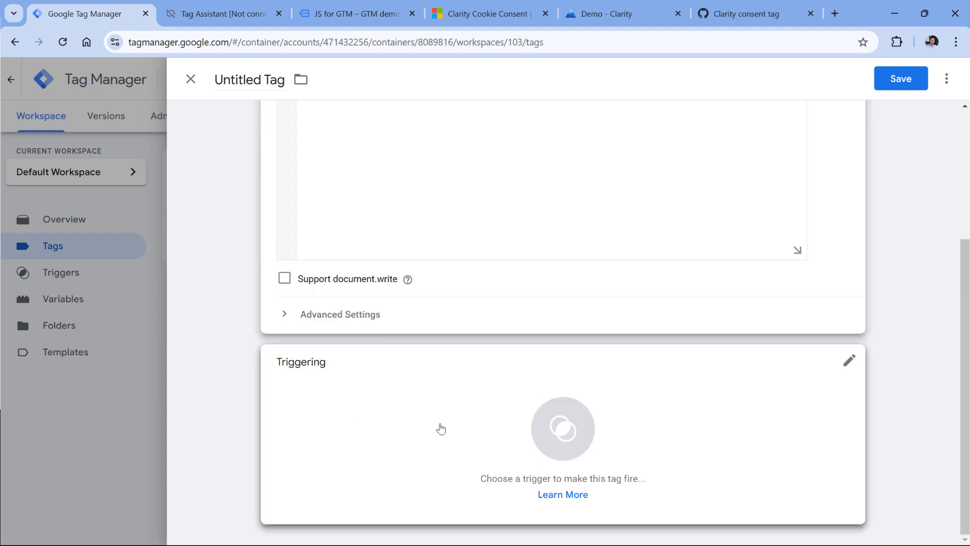
pyautogui.click(353, 15)
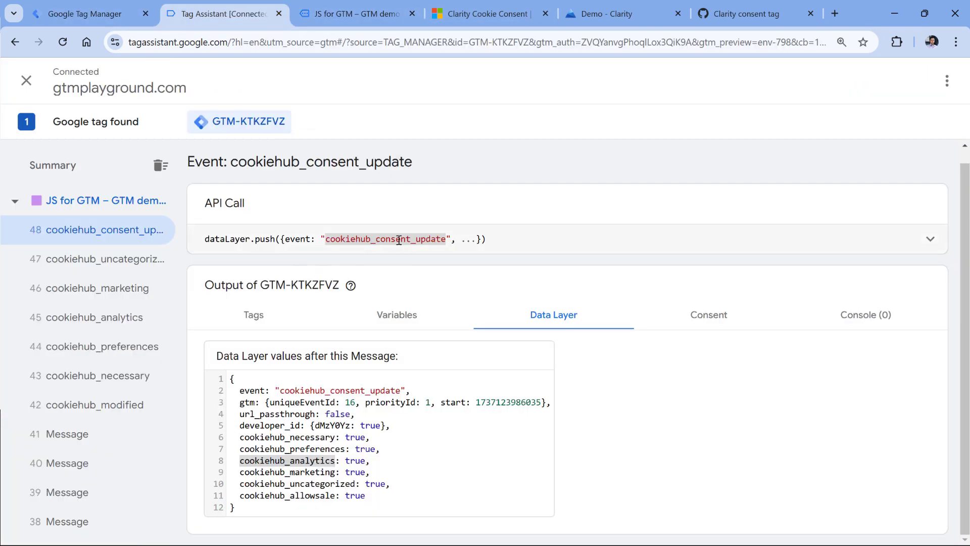
pyautogui.click(113, 317)
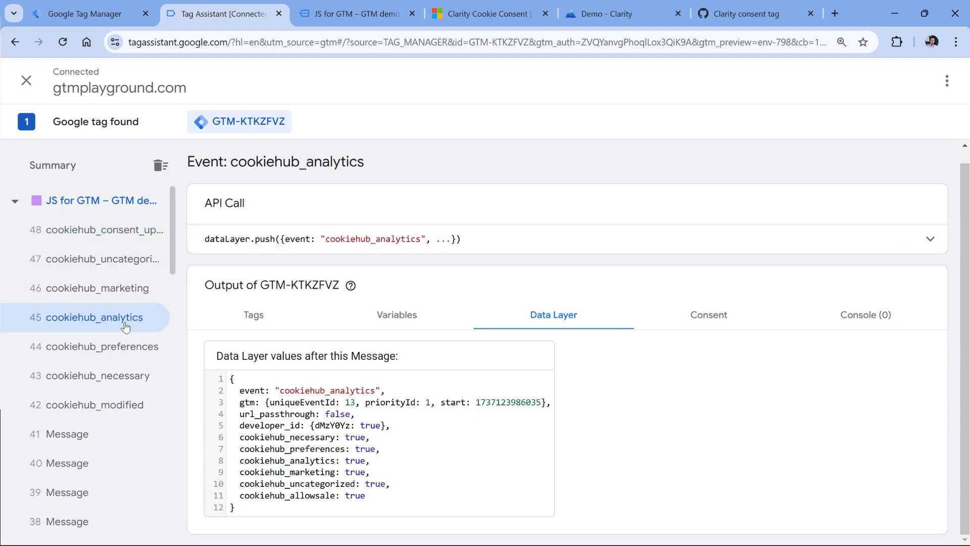
# Copy window.clarity('consent'); from the Clarity docs and paste it onto line 2 of the script.
pyautogui.click(485, 13)
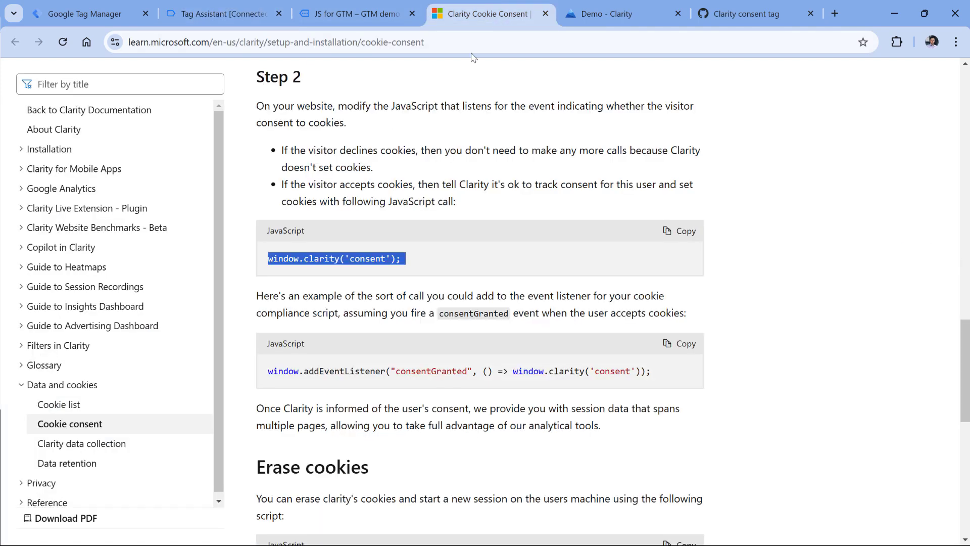
pyautogui.rightClick(378, 256)
pyautogui.click(394, 271)
pyautogui.click(101, 14)
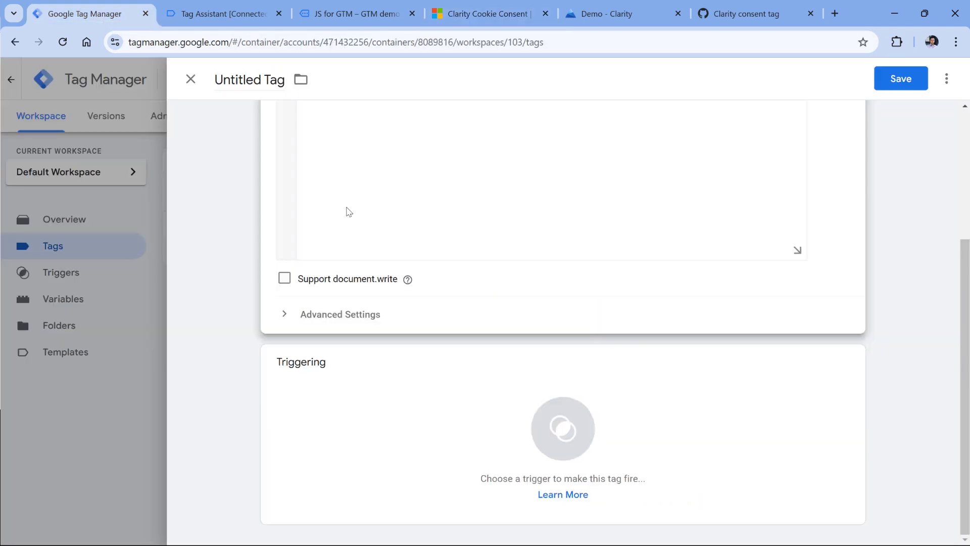
pyautogui.scroll(4, 349, 211)
pyautogui.click(326, 272)
pyautogui.hotkey('ctrl', 'v')
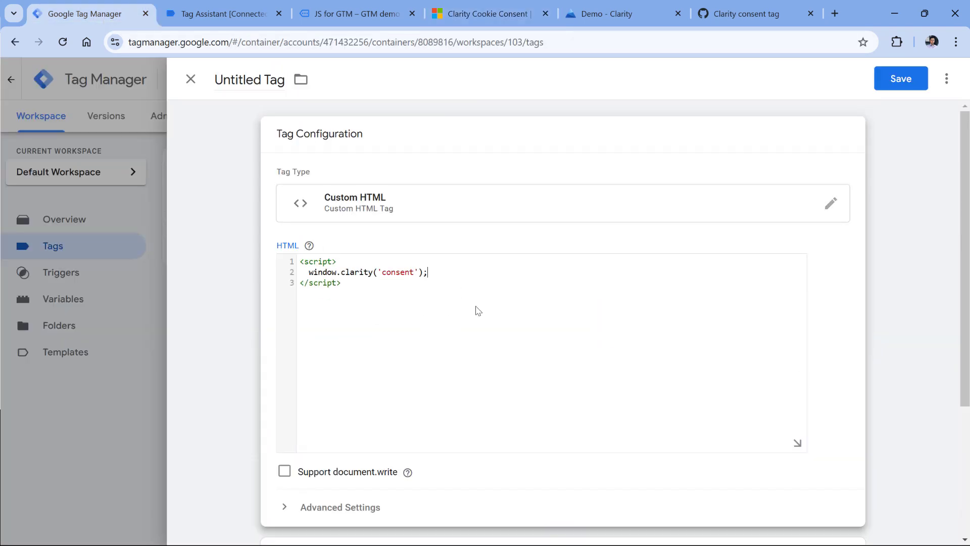
# Check that the cookiehub_consent_update event has cookiehub_analytics set to true in Tag Assistant.
pyautogui.click(231, 15)
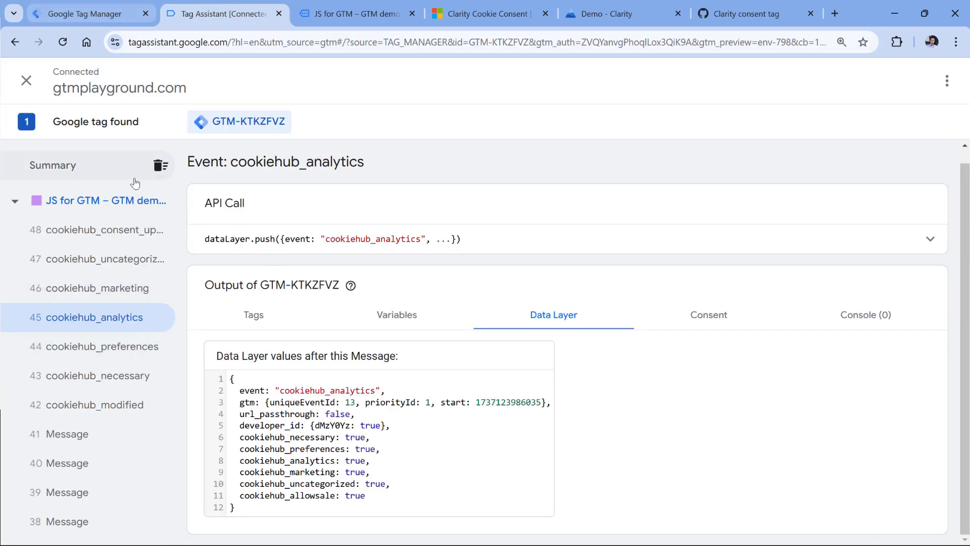
pyautogui.click(135, 232)
pyautogui.moveTo(325, 239); pyautogui.dragTo(445, 241)
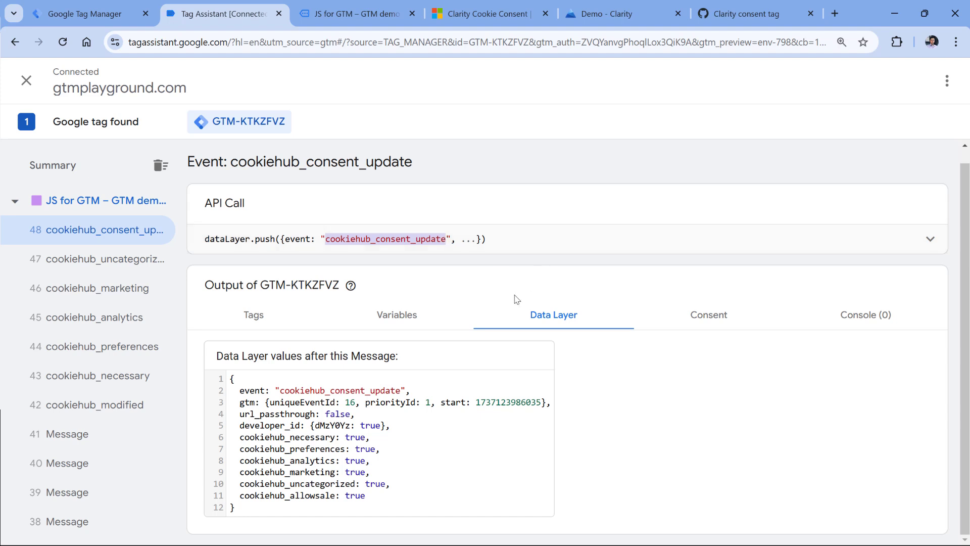
pyautogui.doubleClick(355, 460)
pyautogui.click(94, 16)
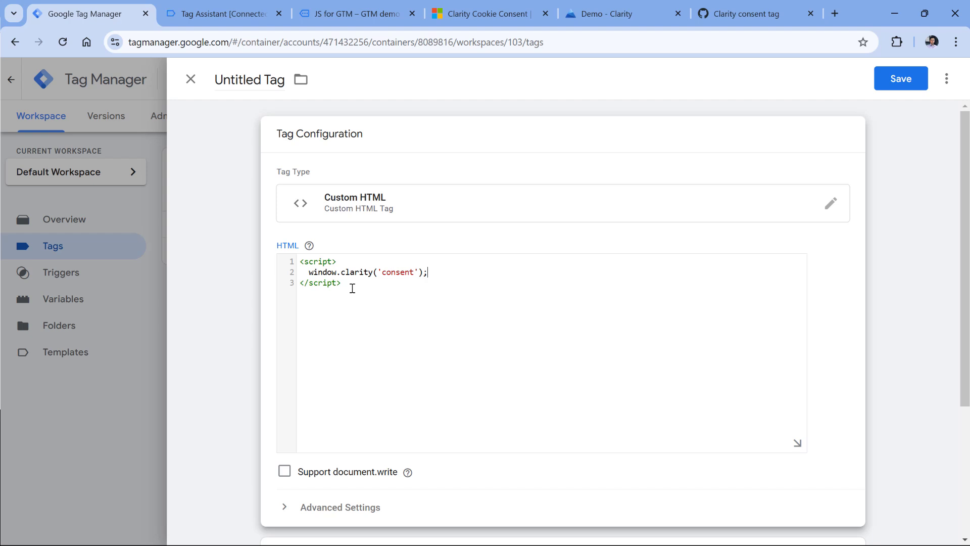
pyautogui.moveTo(427, 271); pyautogui.dragTo(309, 274)
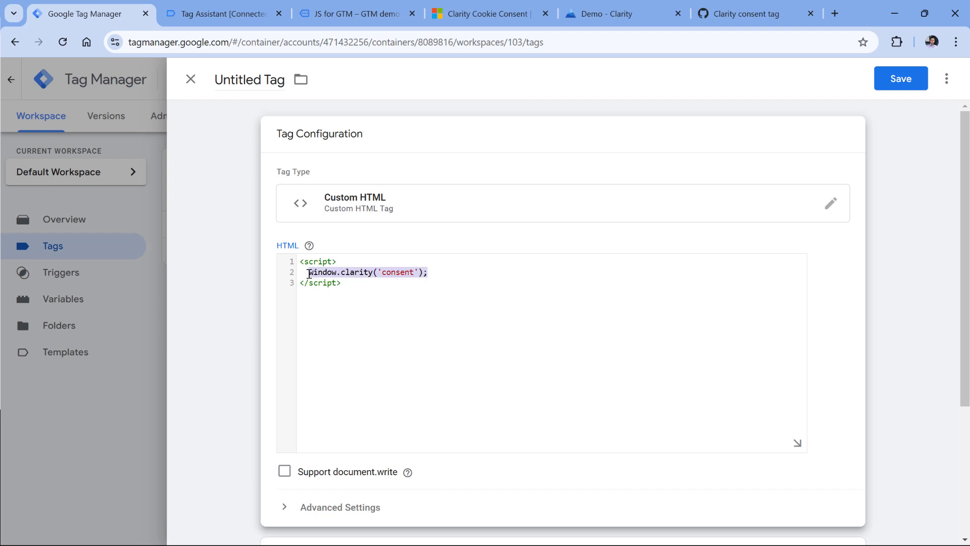
# Replace the tag code with the nine-line gist consent script and clear the {{dlv - cookiehub_analytics}} reference.
pyautogui.click(756, 14)
pyautogui.moveTo(240, 346); pyautogui.dragTo(194, 235)
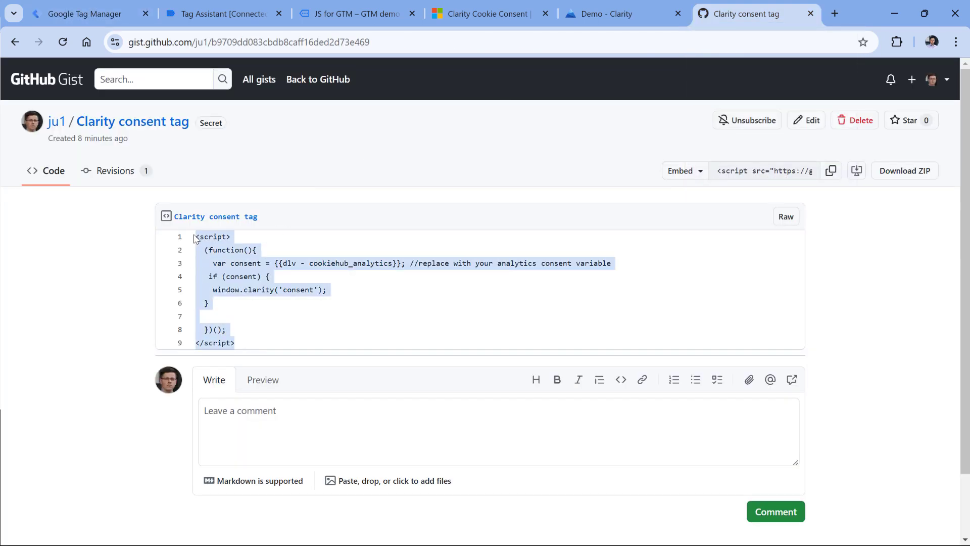
pyautogui.rightClick(213, 235)
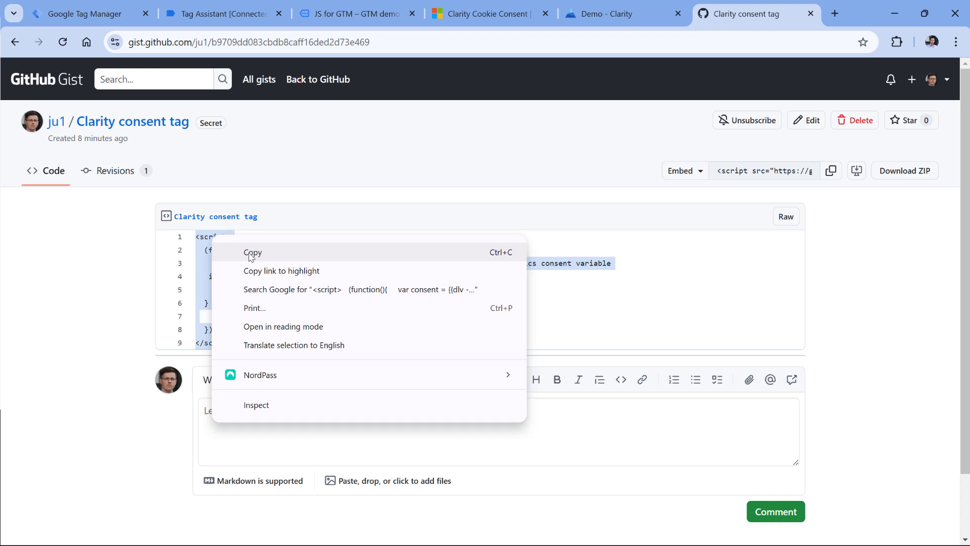
pyautogui.click(251, 254)
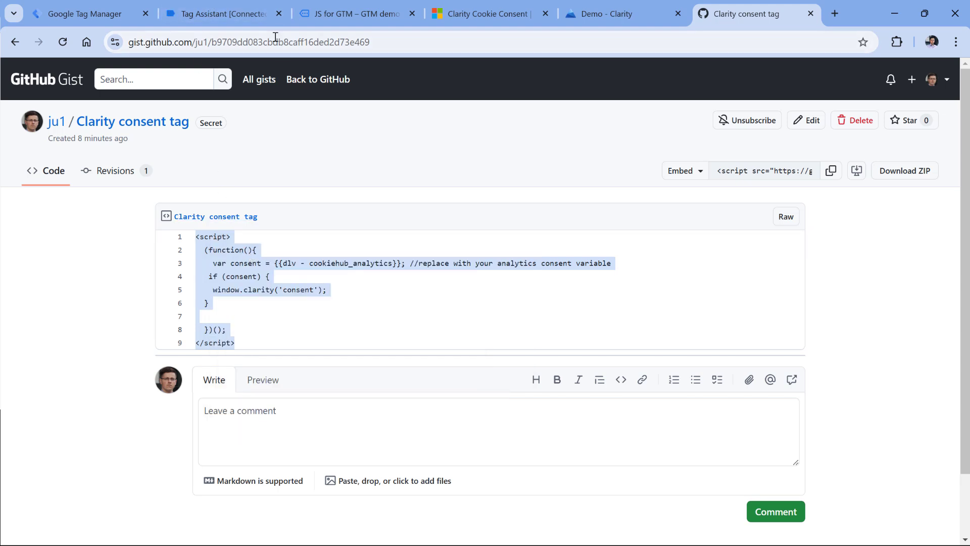
pyautogui.click(81, 14)
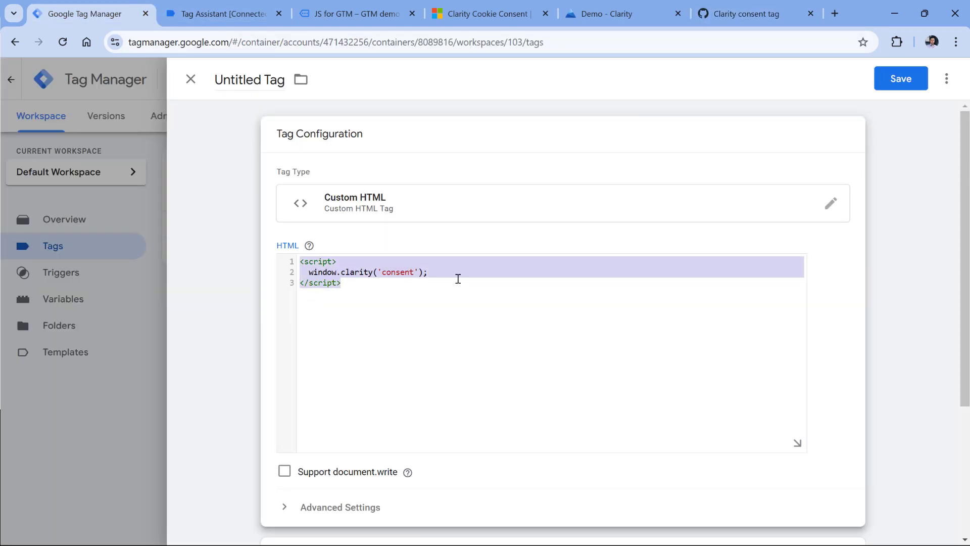
pyautogui.press('BackSpace')
pyautogui.hotkey('ctrl', 'v')
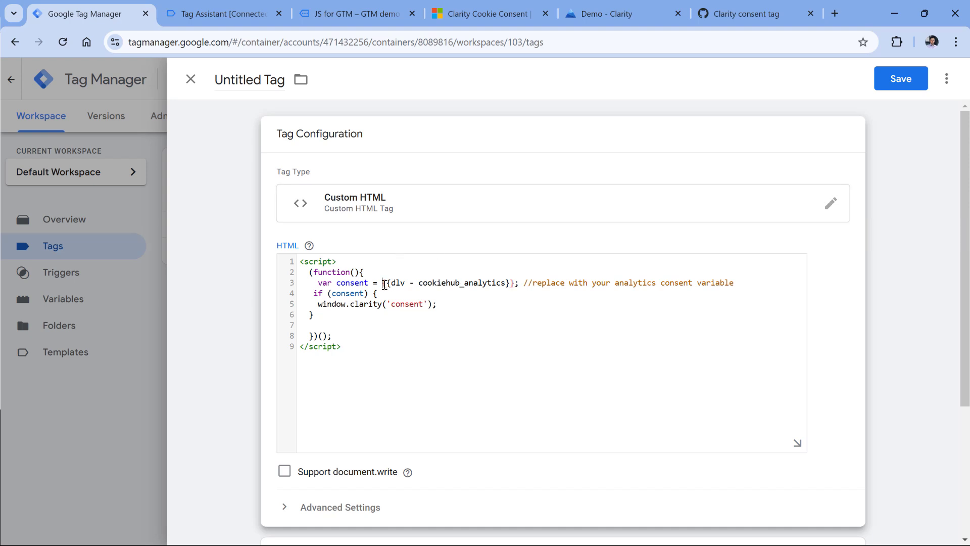
pyautogui.moveTo(382, 282); pyautogui.dragTo(519, 284)
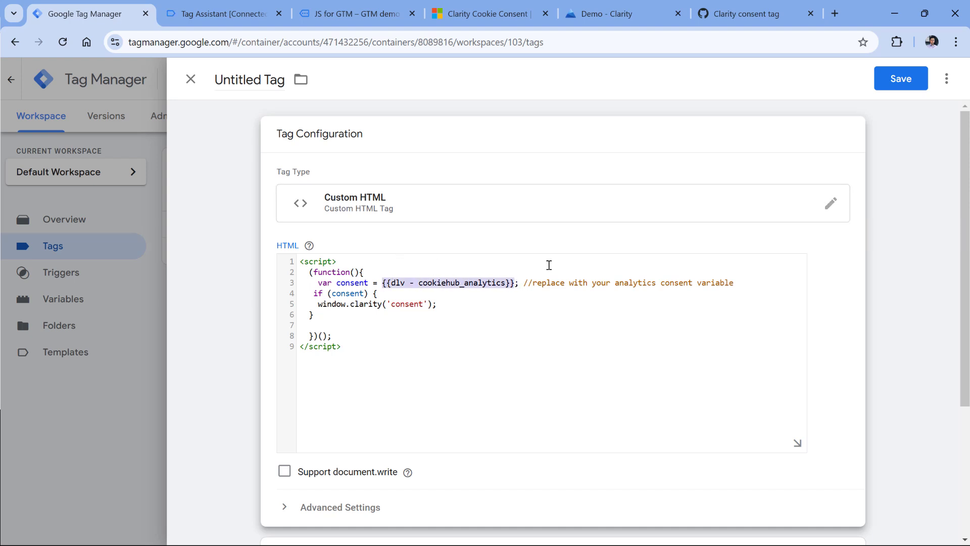
pyautogui.press('BackSpace')
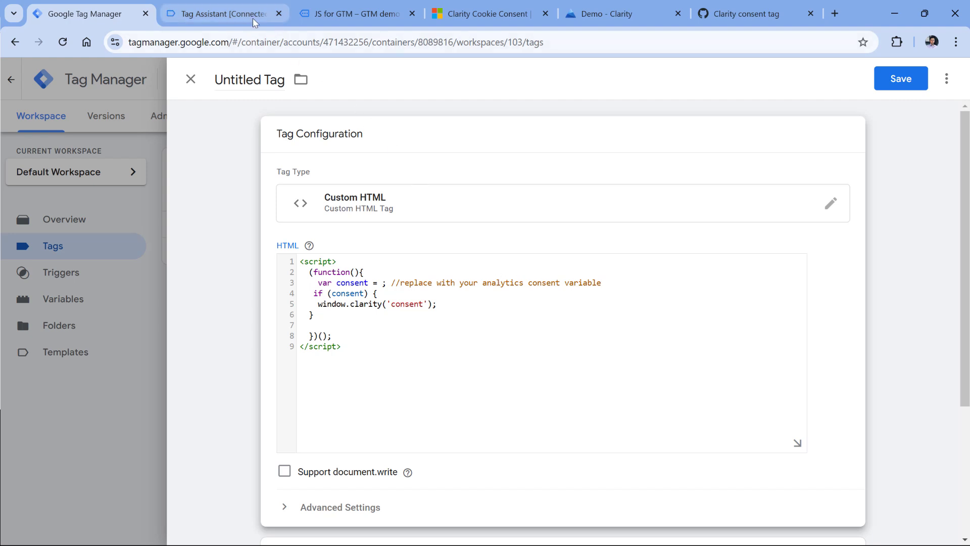
# Complete line 3 as var consent = {{dlv - cookiehub_analytics}}; via the {{ autocomplete.
pyautogui.click(213, 15)
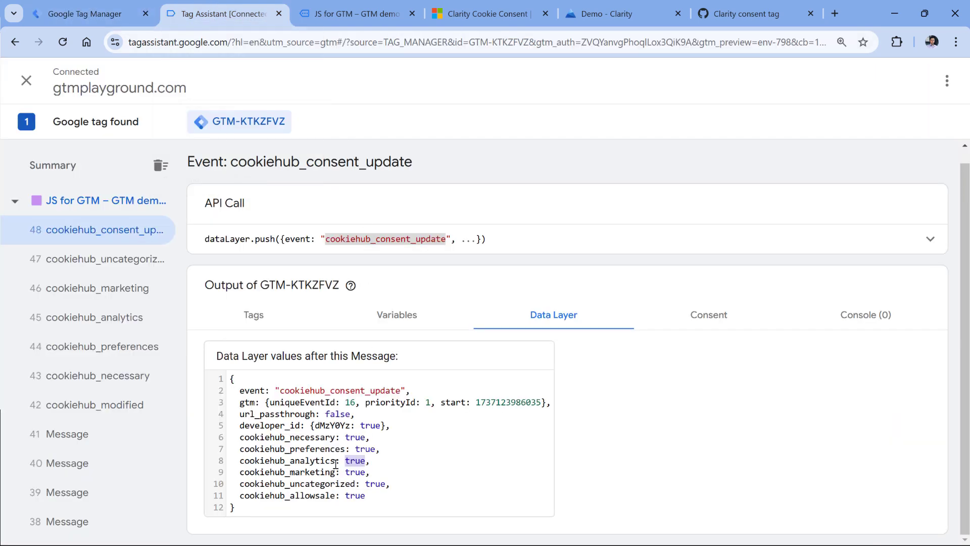
pyautogui.click(116, 14)
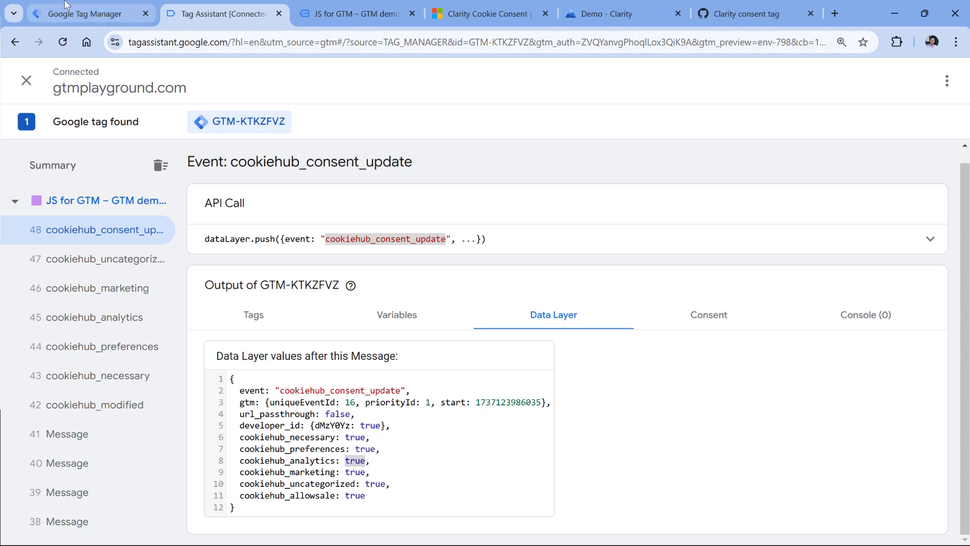
pyautogui.moveTo(324, 300); pyautogui.dragTo(447, 307)
pyautogui.click(318, 304)
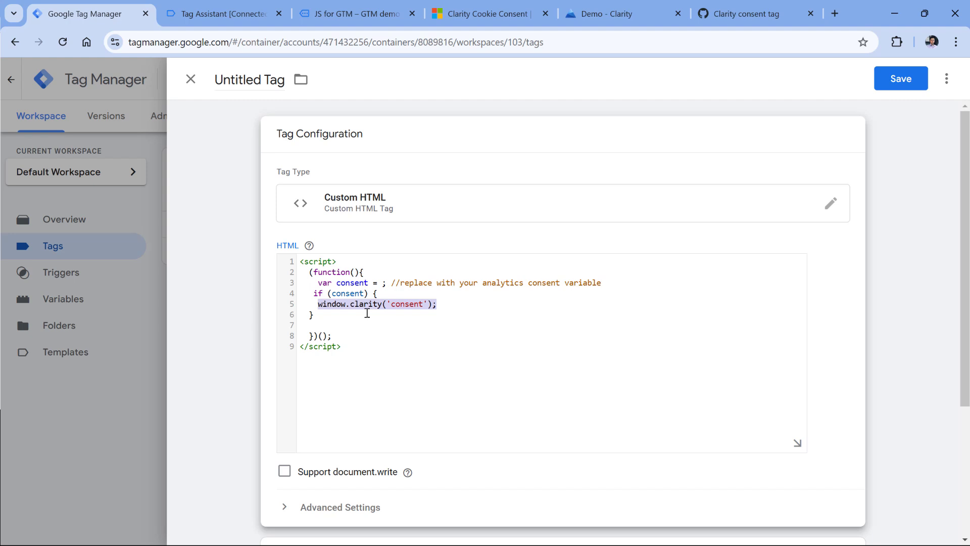
pyautogui.moveTo(315, 297); pyautogui.dragTo(320, 317)
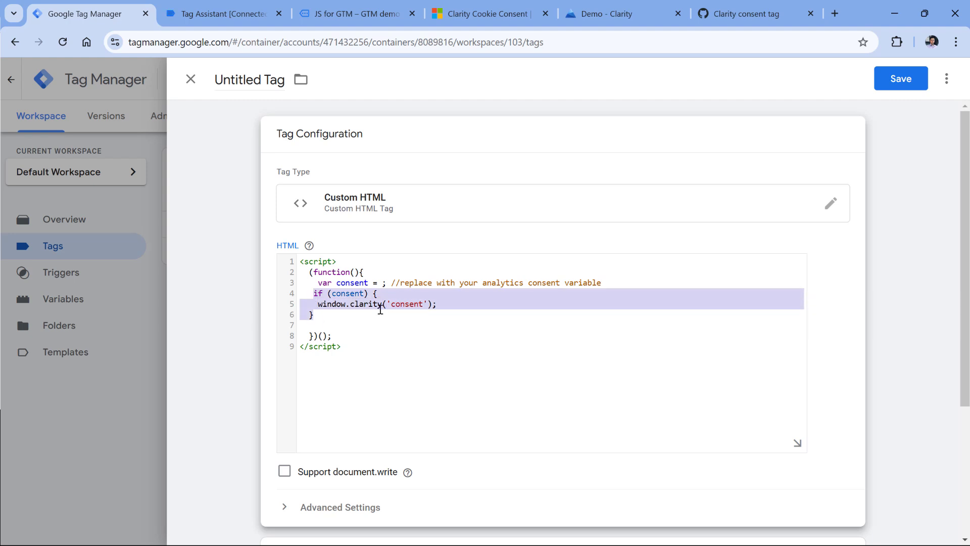
pyautogui.click(383, 282)
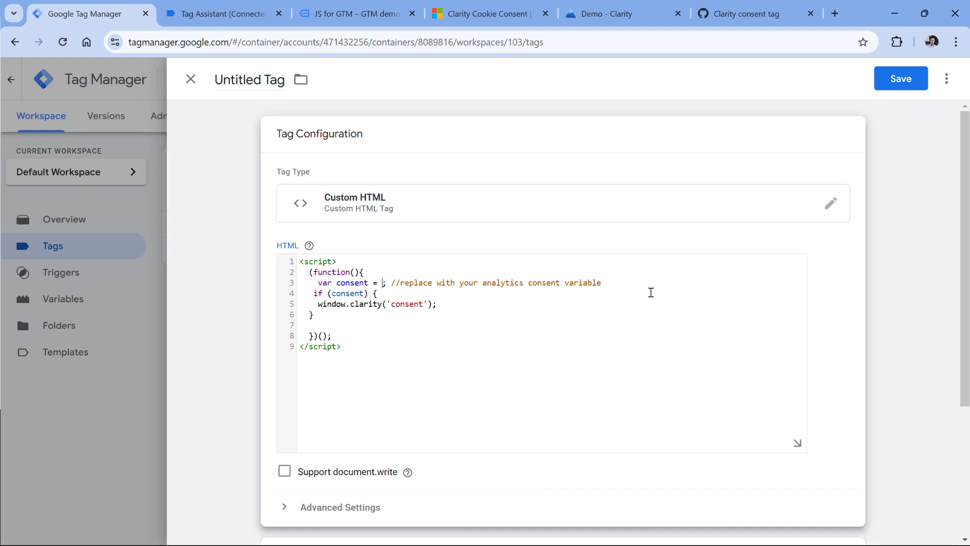
pyautogui.write('{{')
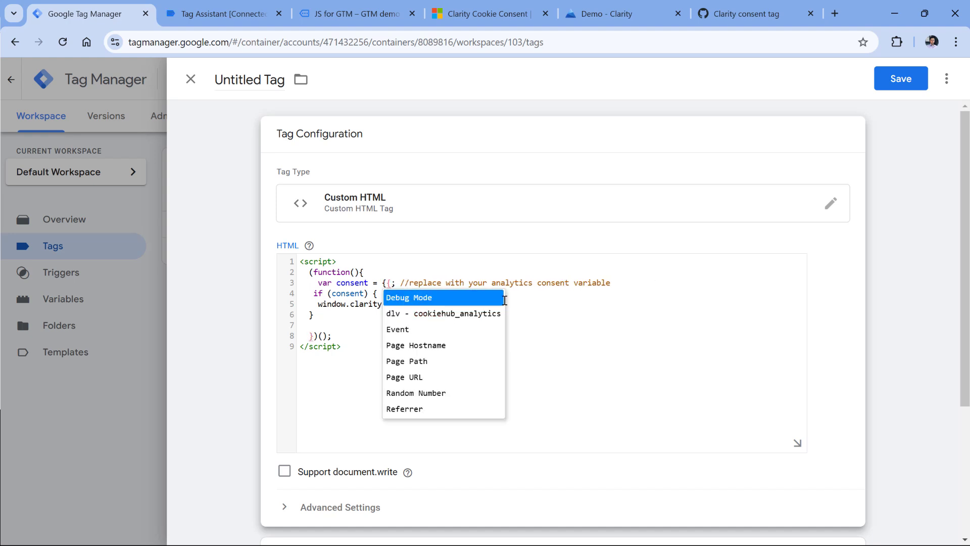
pyautogui.click(441, 315)
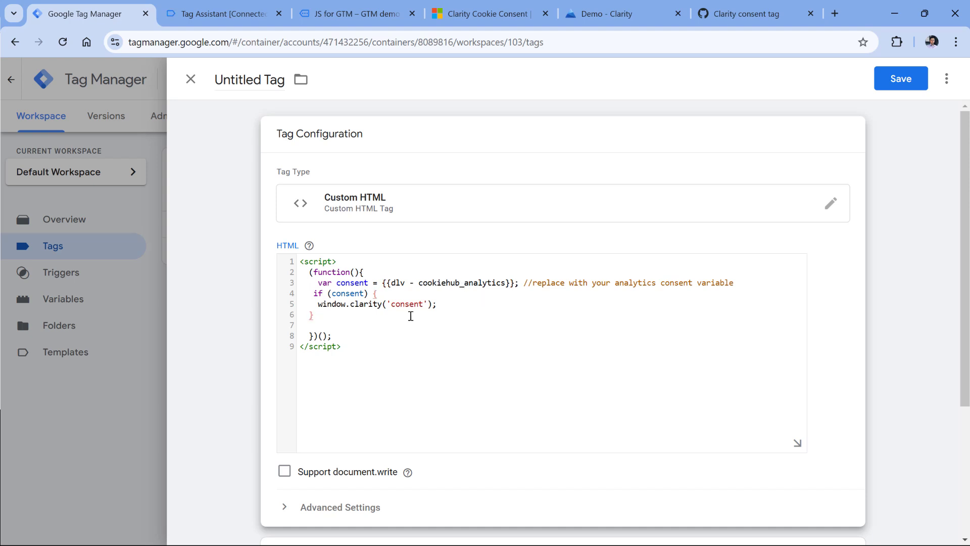
# Set the tag's trigger to the custom cookiehub_consent_update event.
pyautogui.scroll(-4, 411, 316)
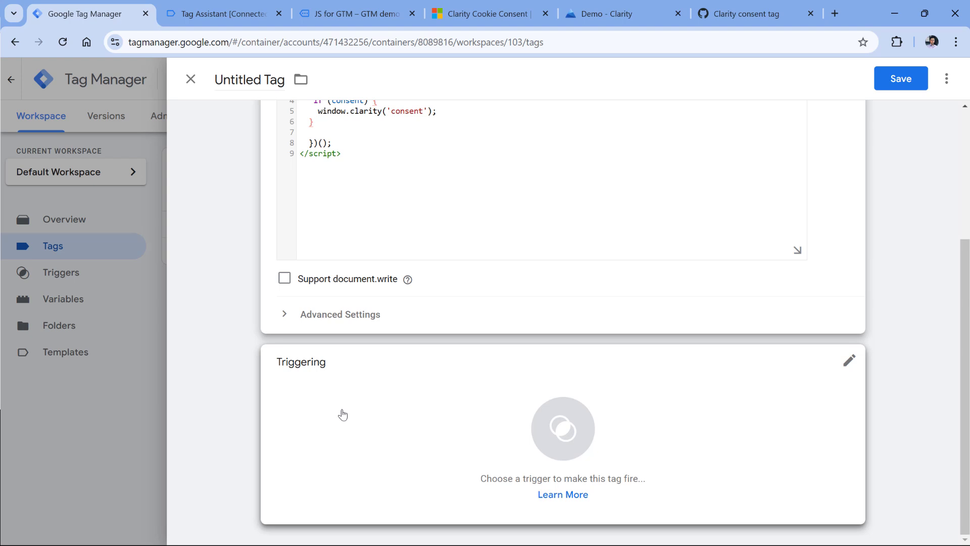
pyautogui.click(340, 407)
pyautogui.click(221, 14)
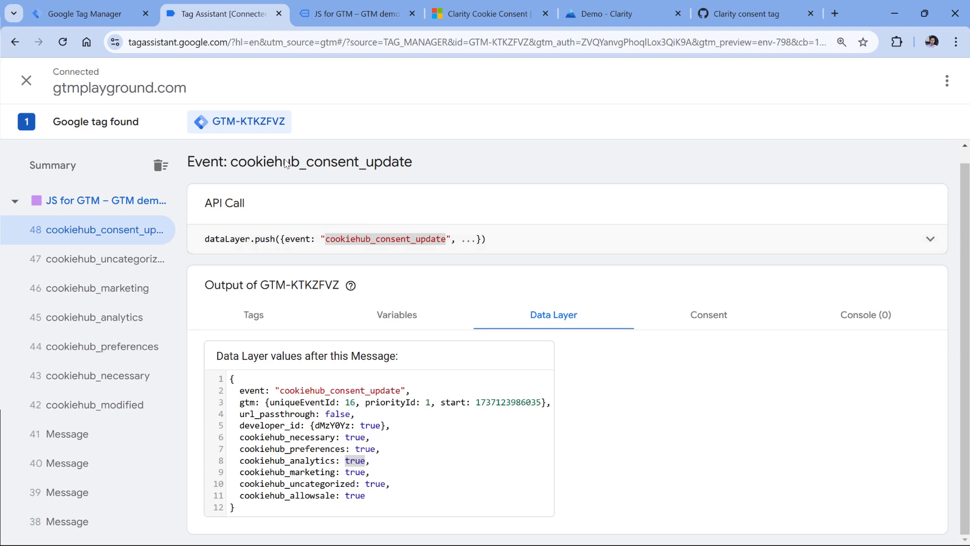
pyautogui.hotkey('ctrl', 'shift', 'Tab')
pyautogui.click(295, 189)
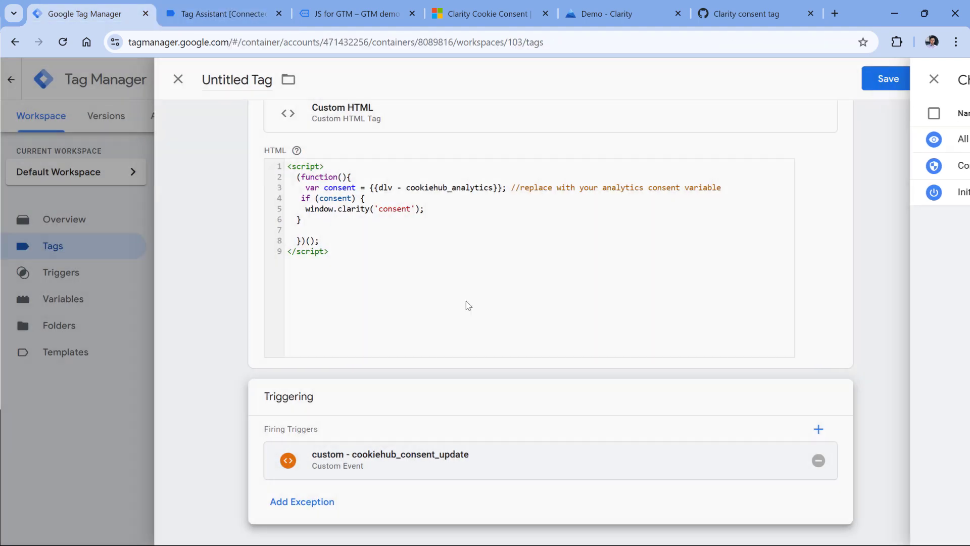
# Name the tag 'cHTML - clarity consent' and save it.
pyautogui.click(256, 84)
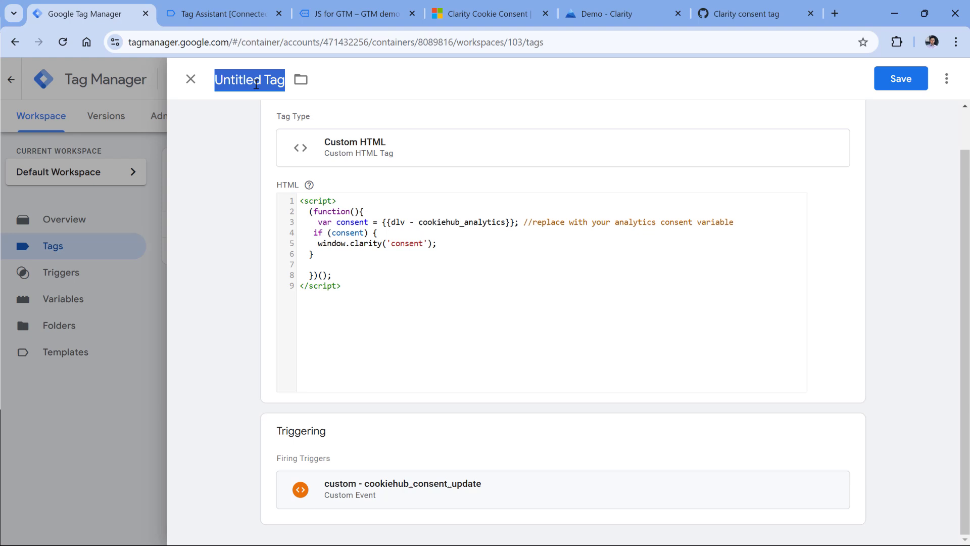
pyautogui.write('c')
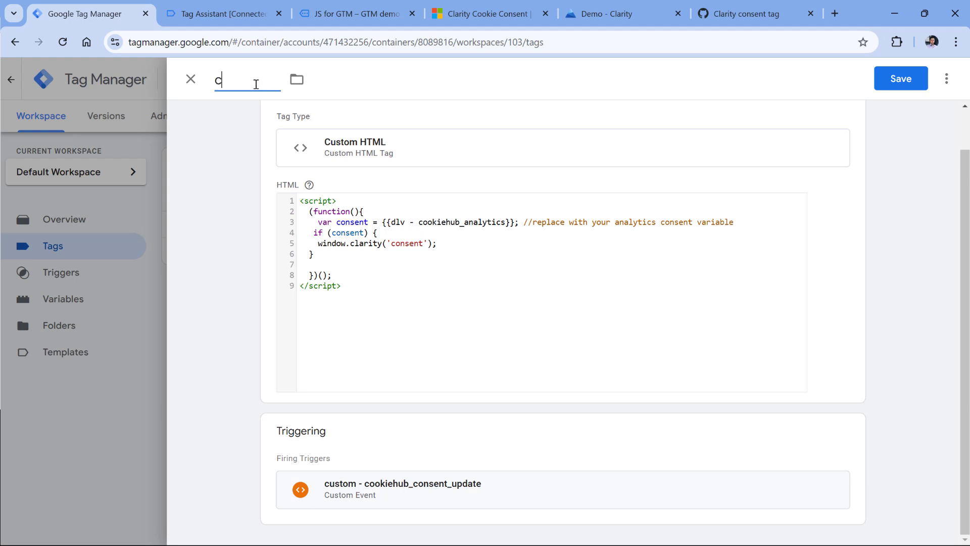
pyautogui.write('HTML - clarity consent')
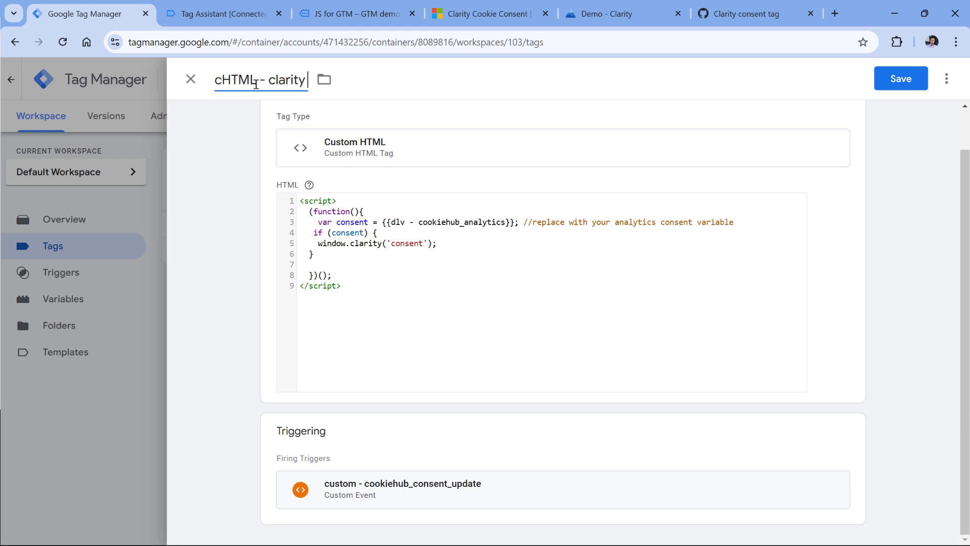
pyautogui.click(902, 79)
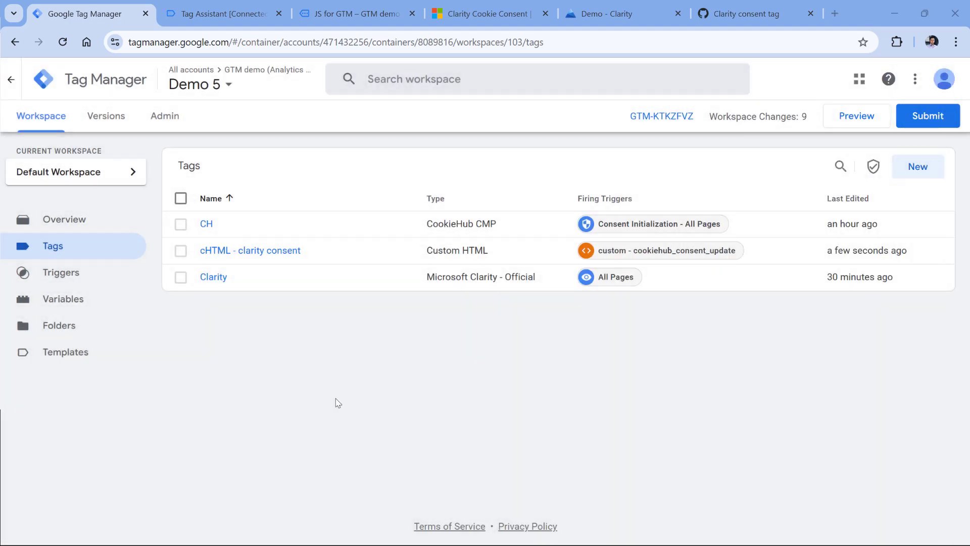
# Delete the cookiehub cookie found with the 'cooki' filter, then relaunch GTM Preview.
pyautogui.click(363, 11)
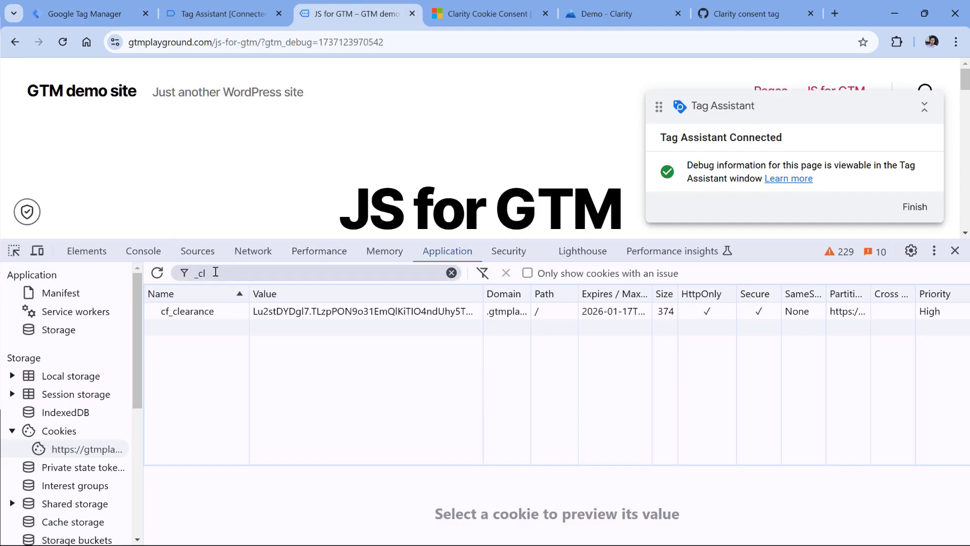
pyautogui.click(219, 273)
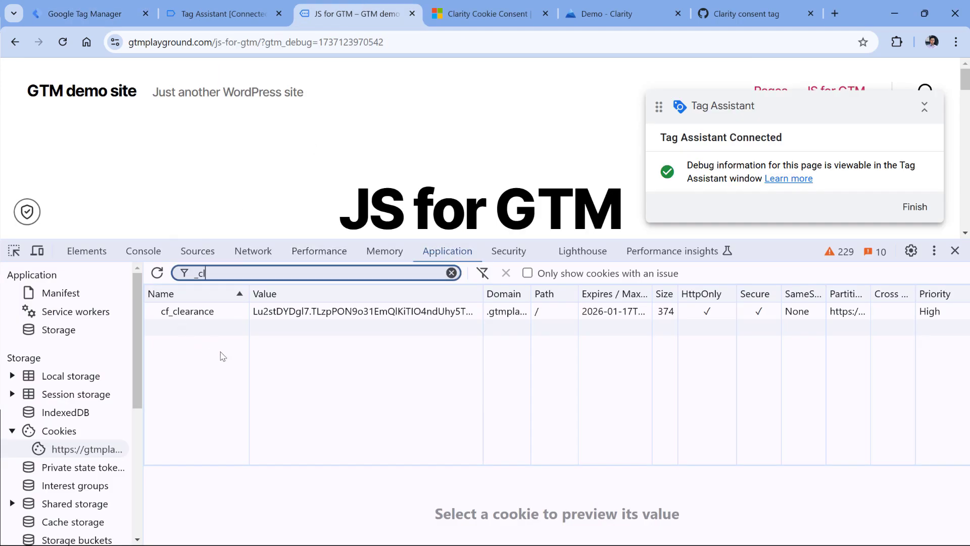
pyautogui.doubleClick(202, 274)
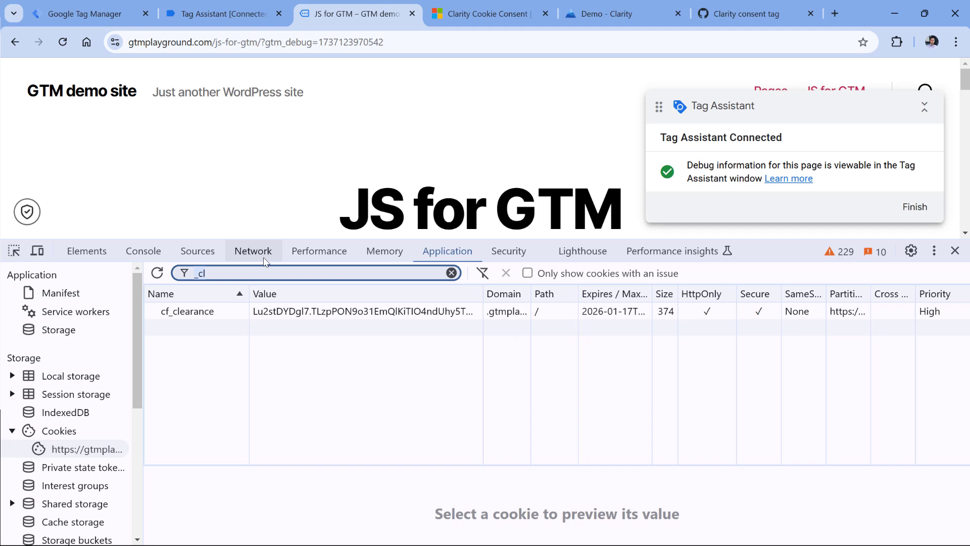
pyautogui.write('cooki')
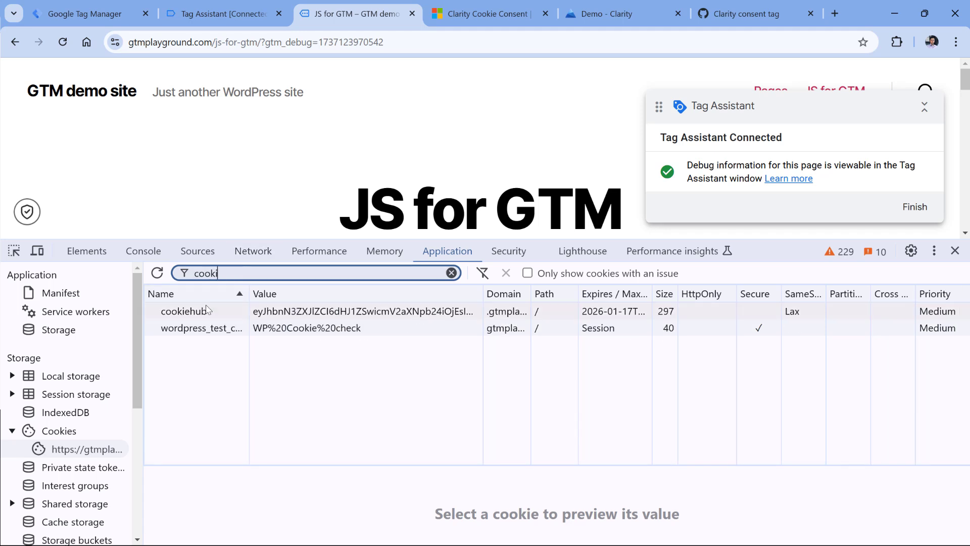
pyautogui.click(208, 310)
pyautogui.press('Delete')
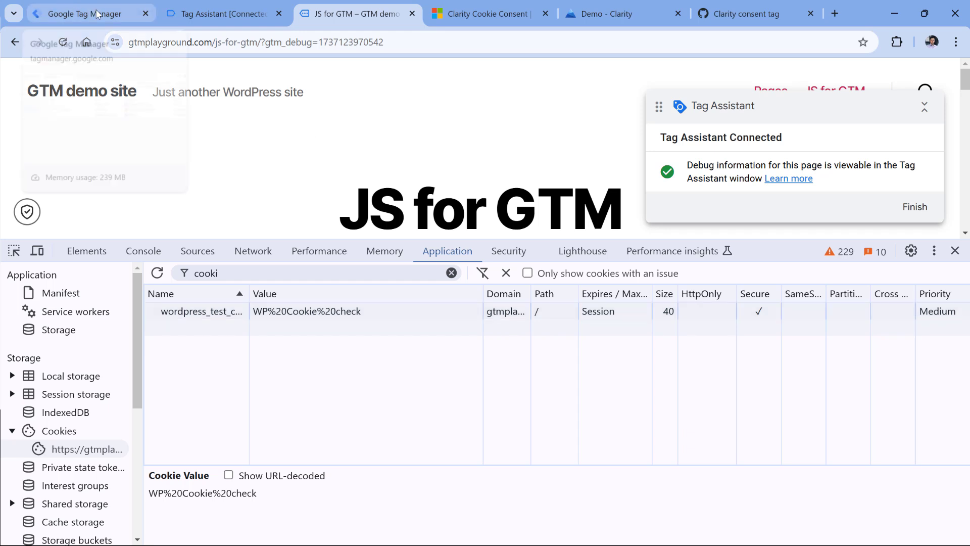
pyautogui.click(57, 7)
pyautogui.click(857, 118)
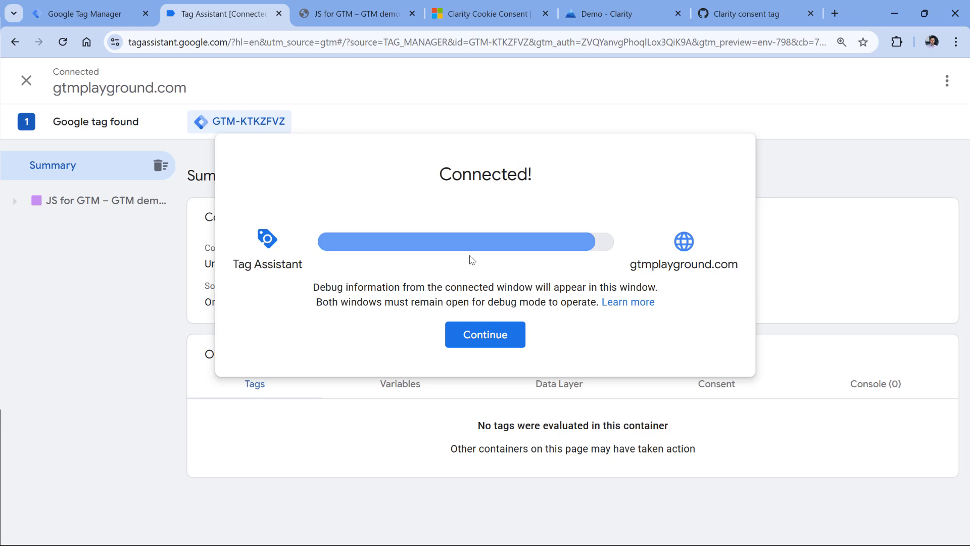
# Filter network requests by 'colle' and inspect the three Clarity collect requests.
pyautogui.click(495, 334)
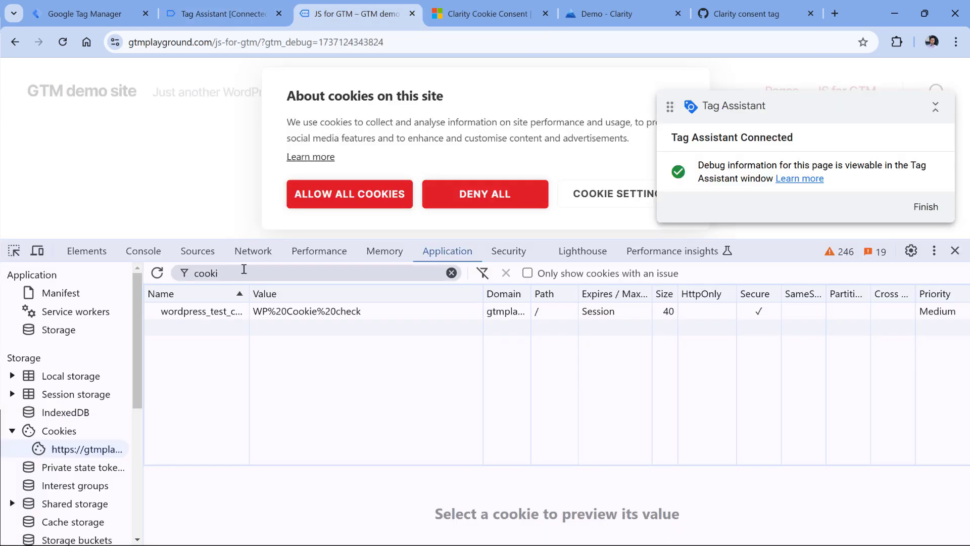
pyautogui.click(252, 253)
pyautogui.tripleClick(100, 295)
pyautogui.write('collect')
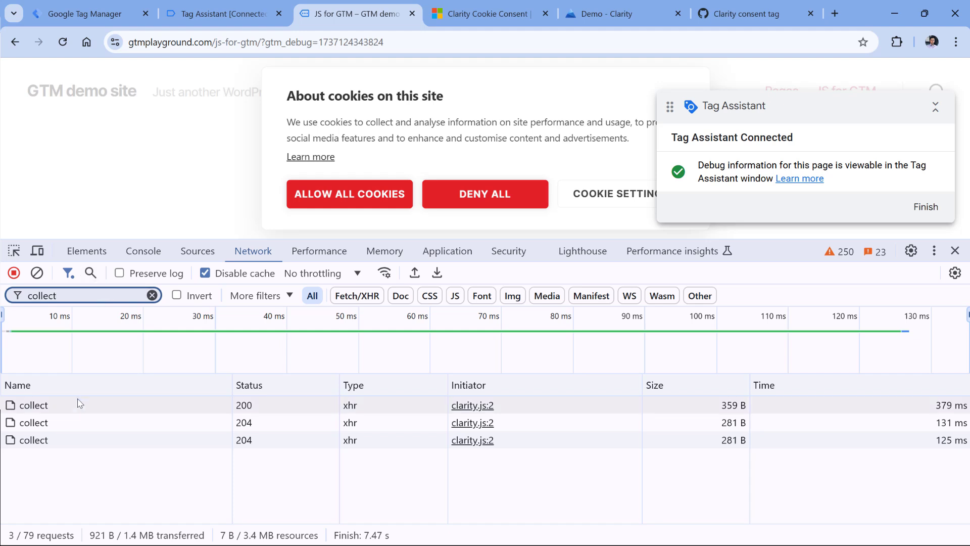
pyautogui.click(76, 405)
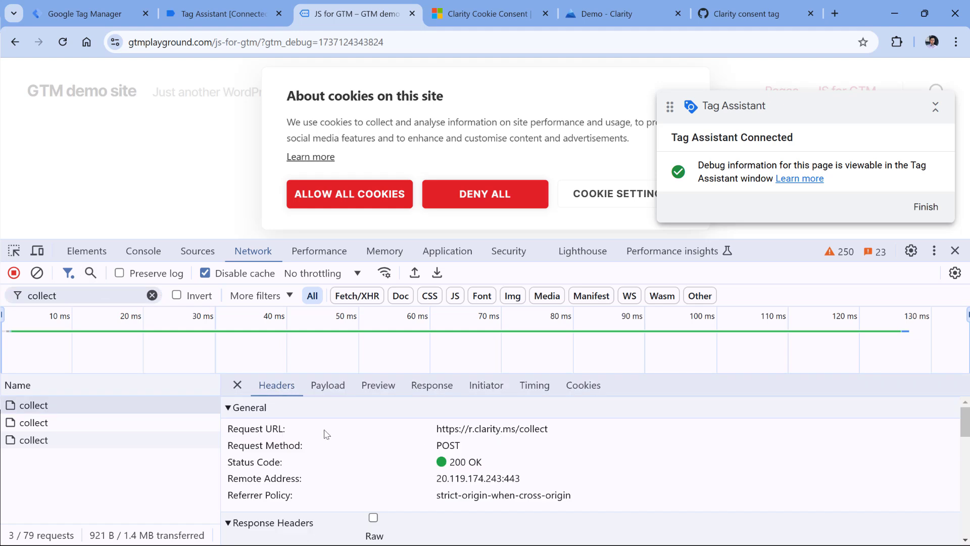
pyautogui.click(65, 423)
pyautogui.click(65, 440)
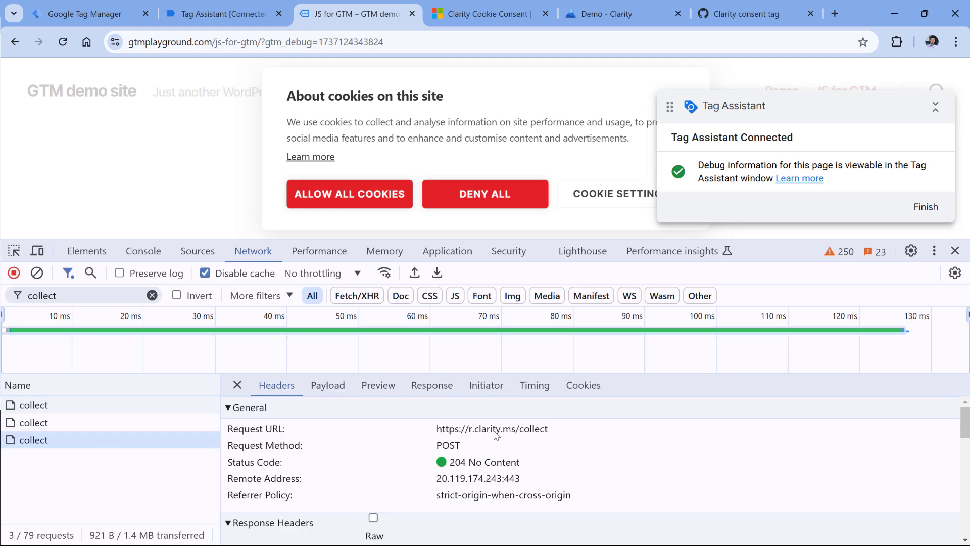
# Filter cookies by '_cl', allow all cookies, and inspect the new _clck and _clsk values.
pyautogui.click(446, 251)
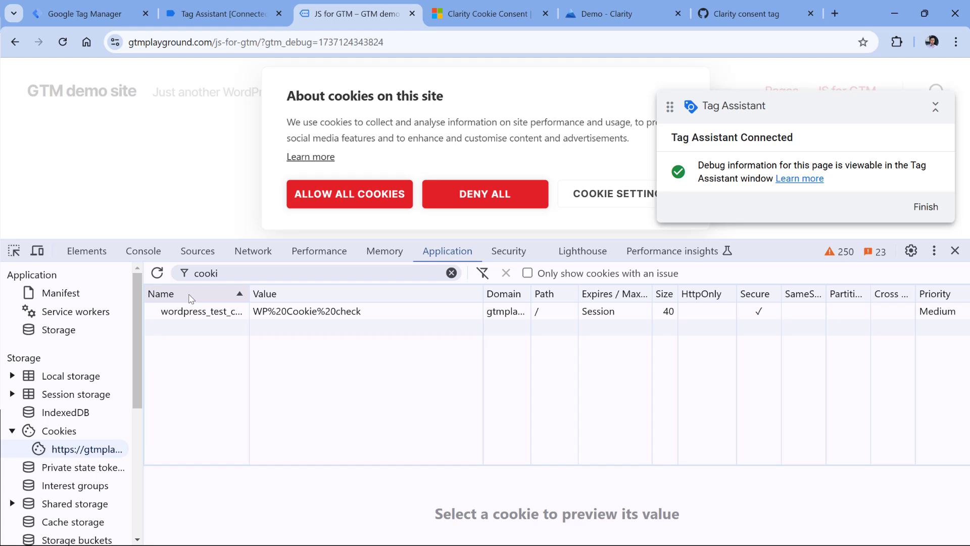
pyautogui.tripleClick(225, 273)
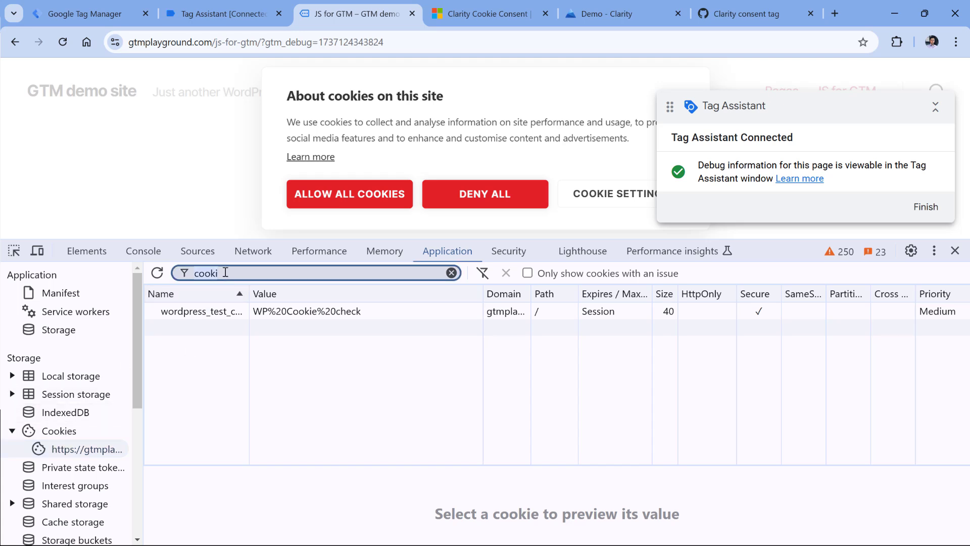
pyautogui.write('_cl')
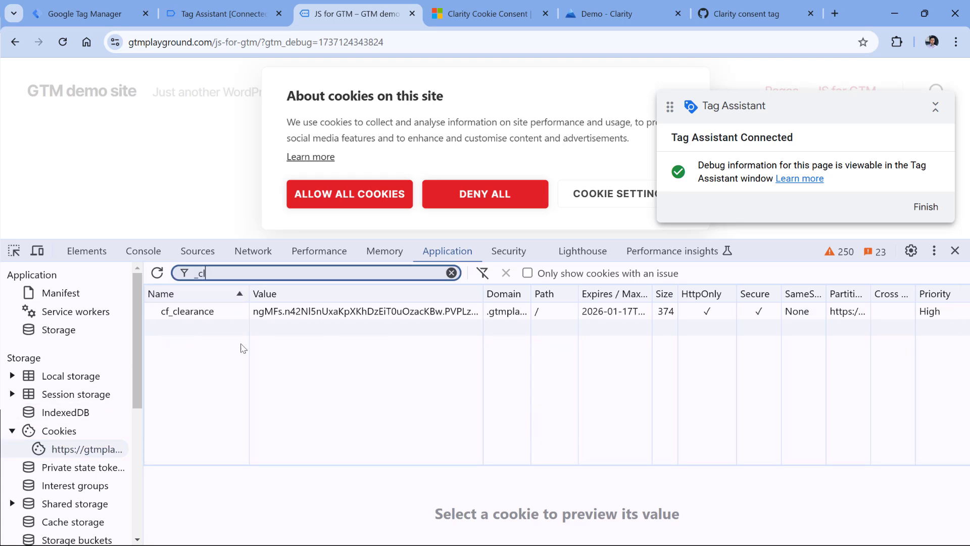
pyautogui.click(350, 194)
pyautogui.click(198, 328)
pyautogui.click(199, 312)
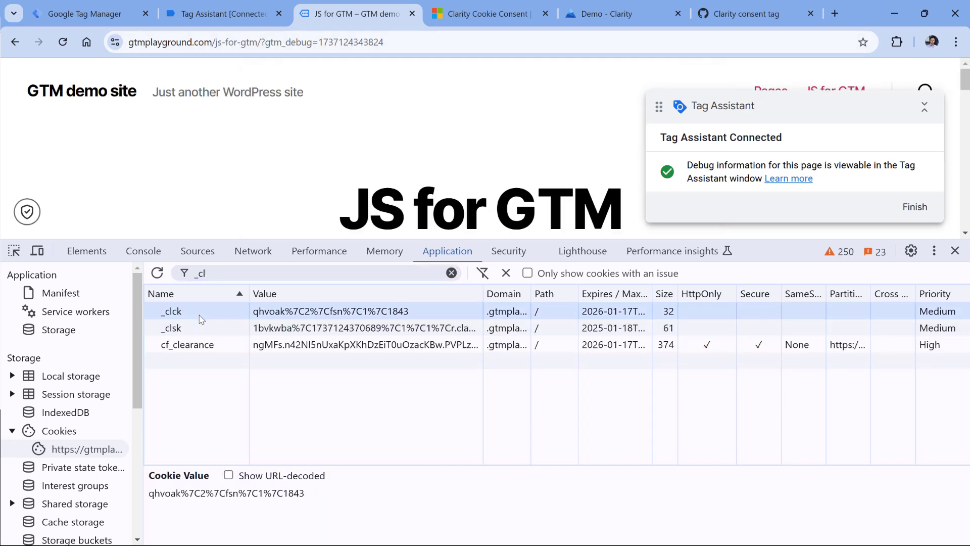
pyautogui.click(201, 327)
pyautogui.click(201, 313)
pyautogui.click(205, 326)
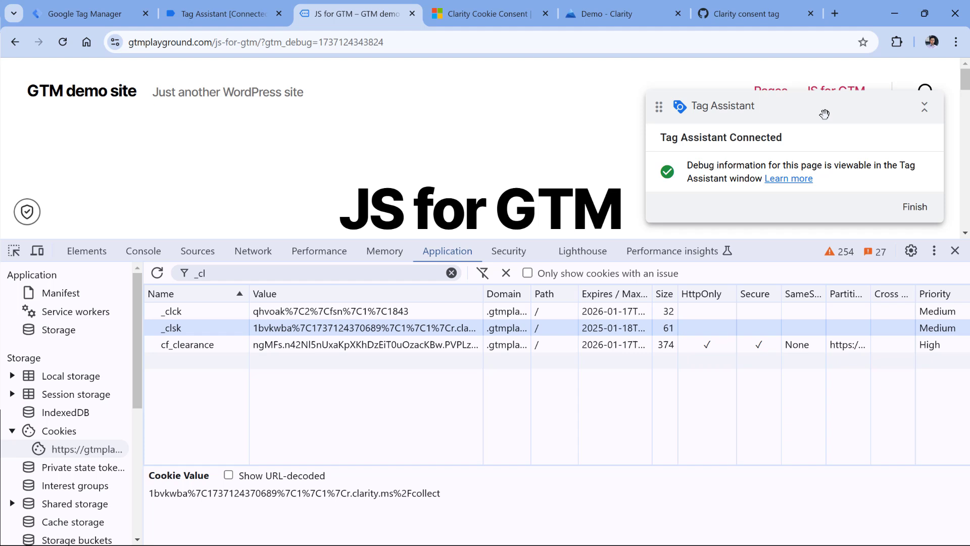
pyautogui.moveTo(823, 110); pyautogui.dragTo(826, 155)
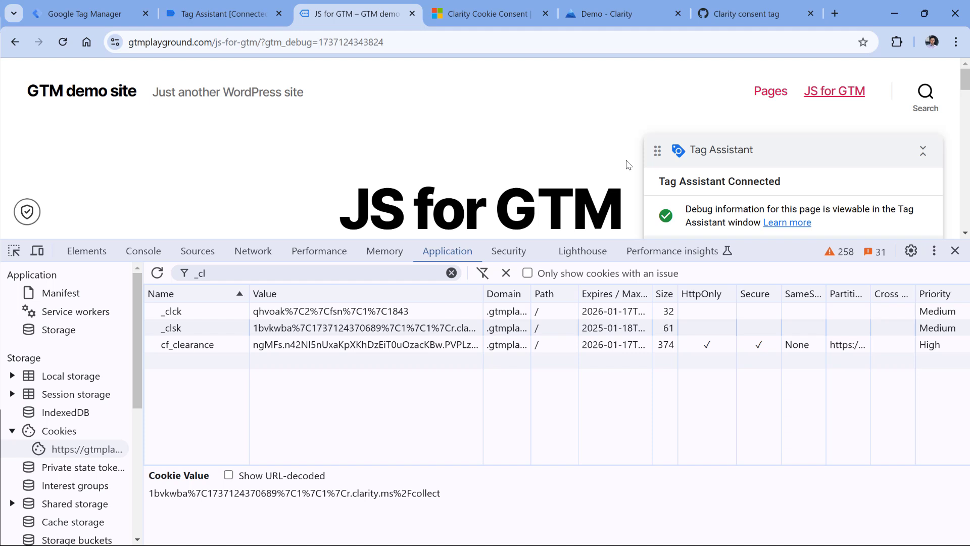
# Review the Microsoft UET Consent Mode community template, then close the gallery and editor.
pyautogui.hotkey('ctrl', '1')
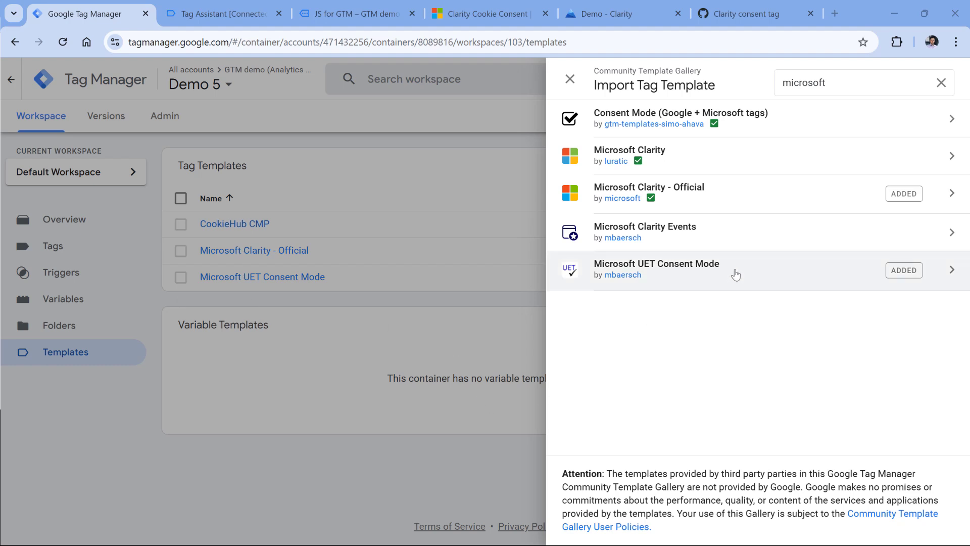
pyautogui.click(668, 279)
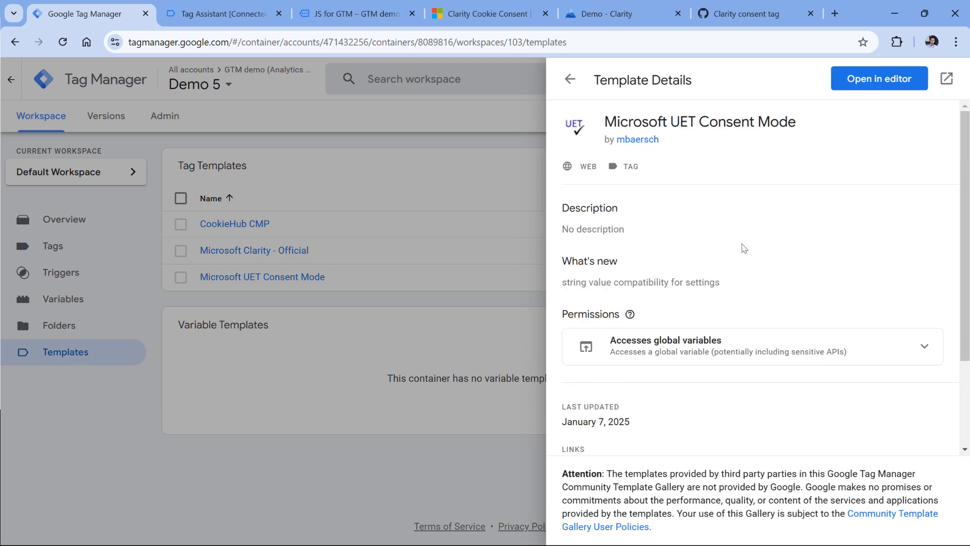
pyautogui.click(569, 79)
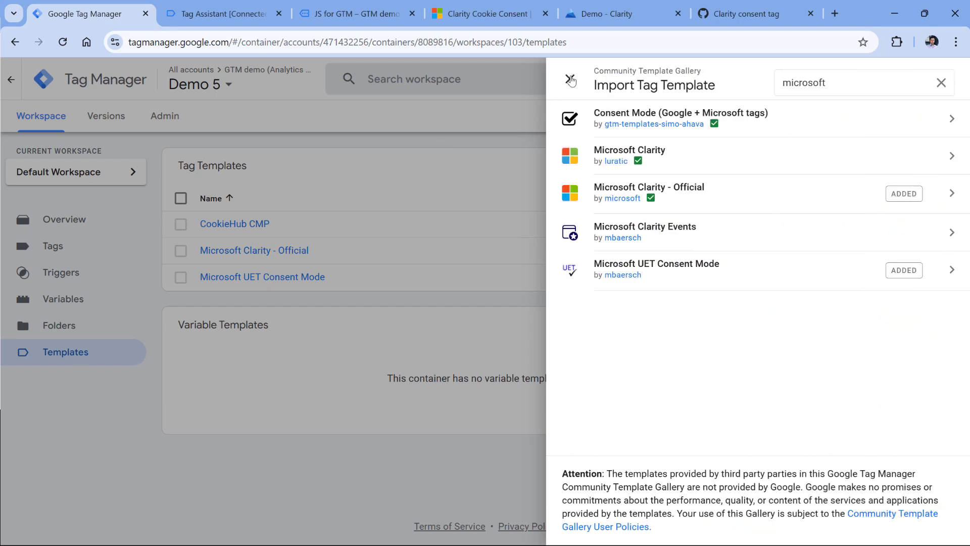
pyautogui.click(569, 80)
pyautogui.click(252, 281)
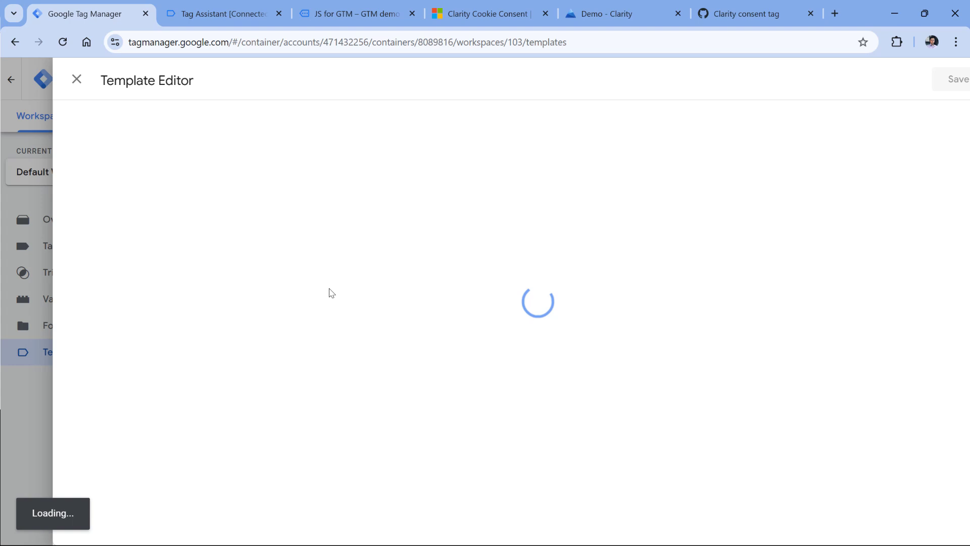
pyautogui.click(24, 79)
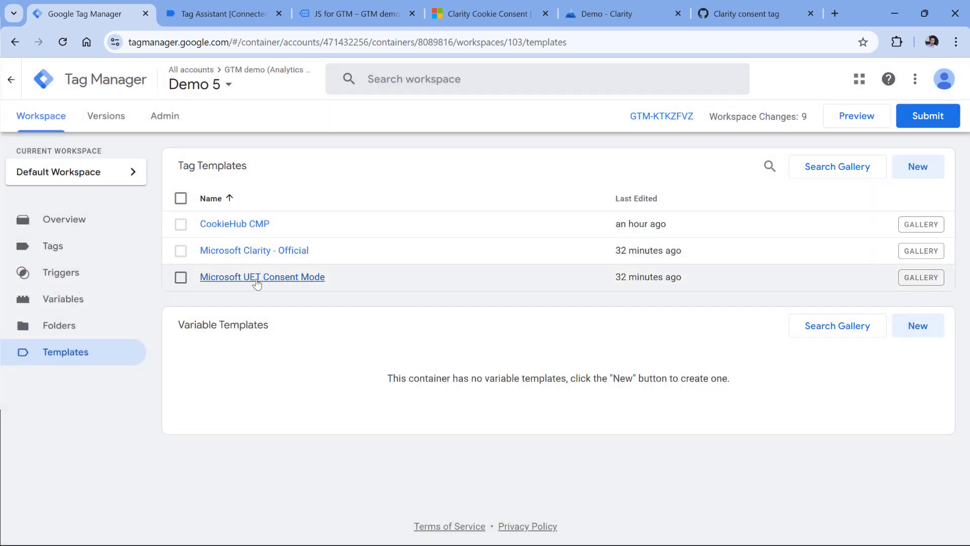
# Create a Microsoft UET Consent Mode tag with Set Clarity cookie consent enabled.
pyautogui.click(55, 246)
pyautogui.click(918, 165)
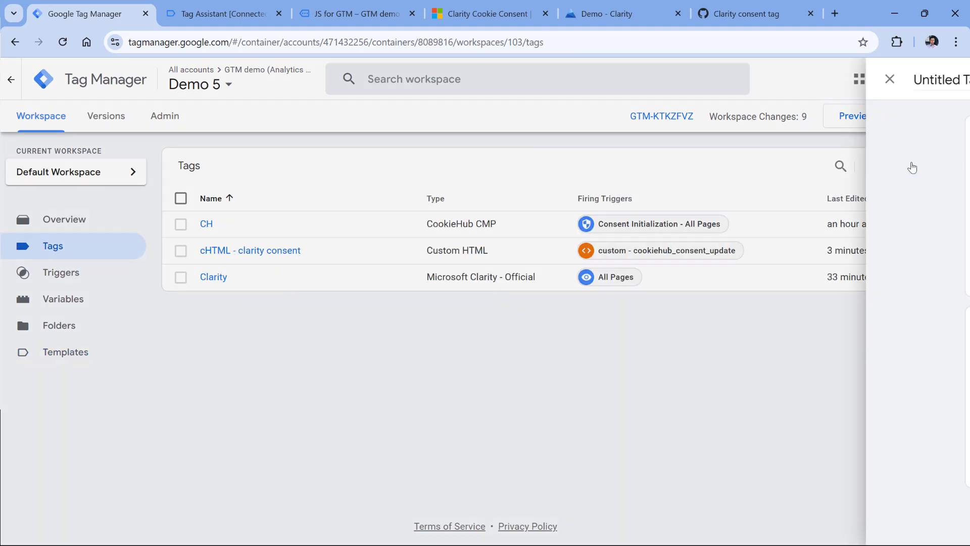
pyautogui.click(395, 205)
pyautogui.scroll(-5, 662, 222)
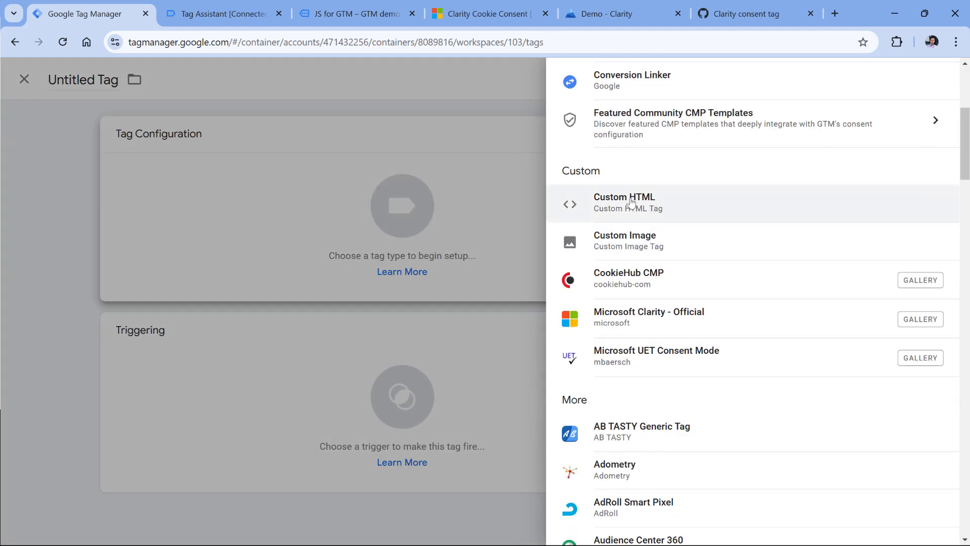
pyautogui.click(698, 353)
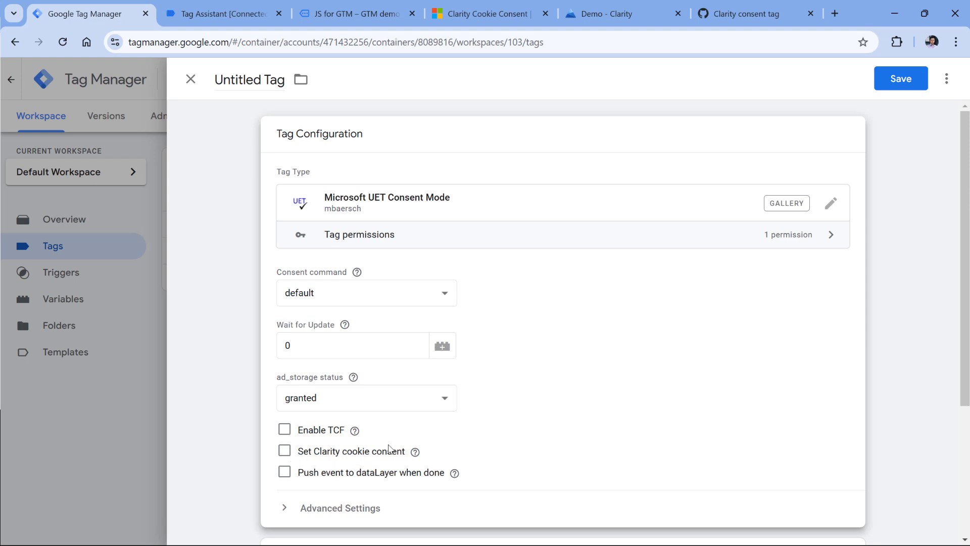
pyautogui.click(357, 454)
pyautogui.moveTo(360, 387)
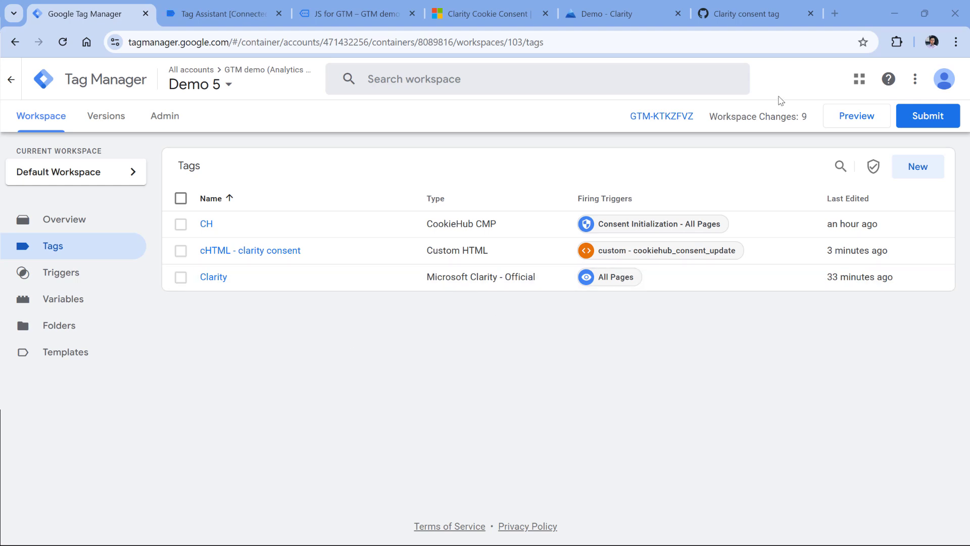
# Begin submitting the Demo 5 workspace's 9 changes for publishing.
pyautogui.click(928, 116)
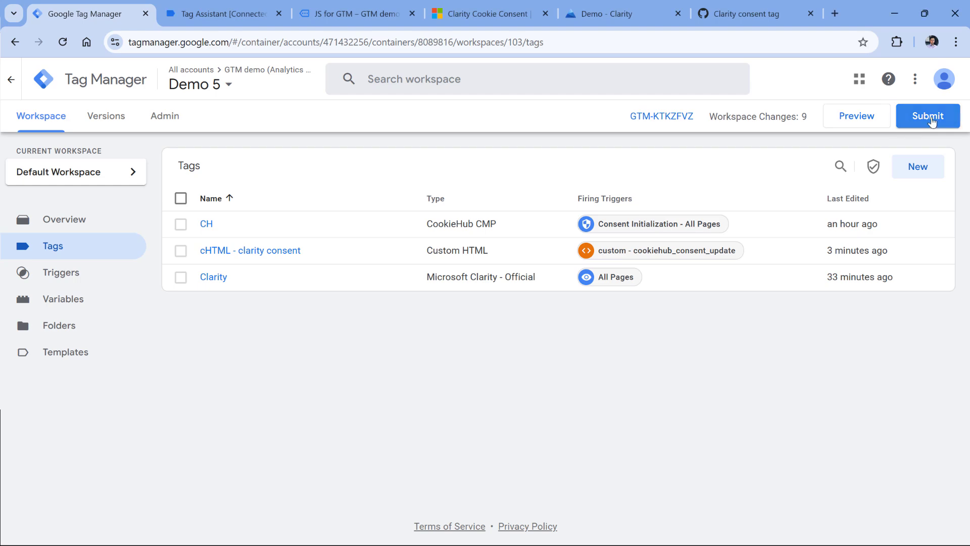